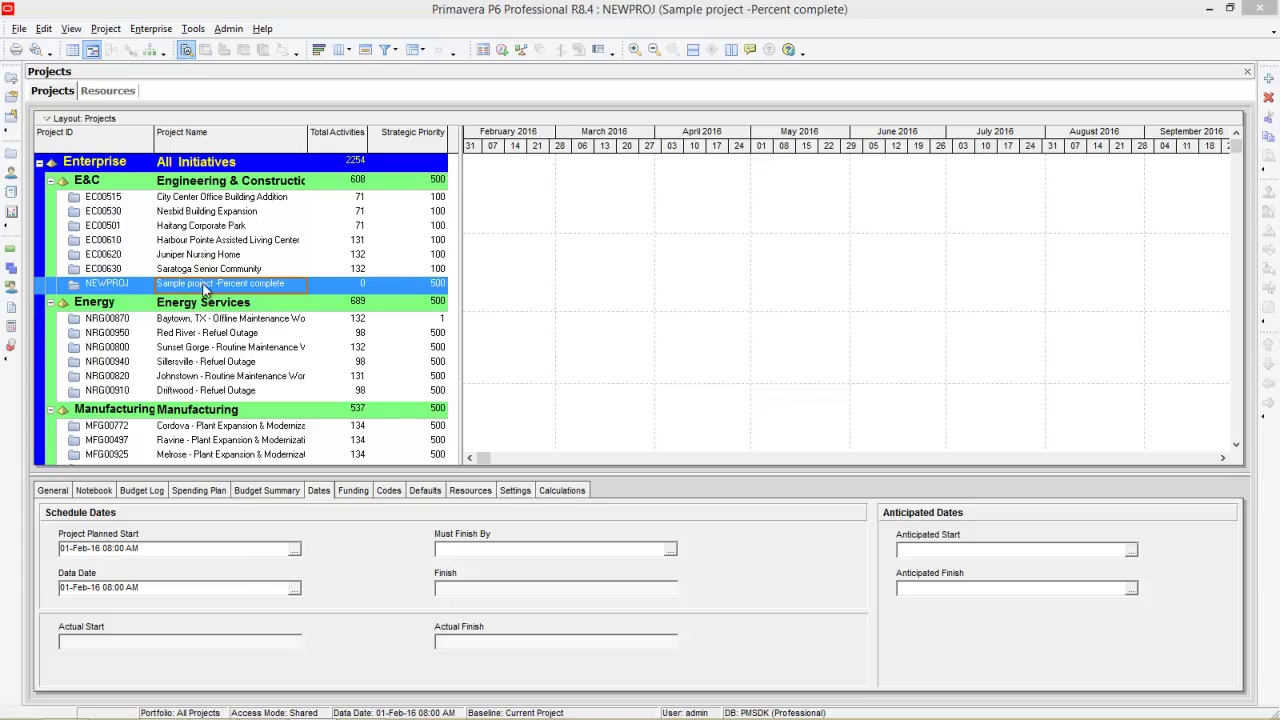
# Step: Check NEWPROJ's planned start and data dates, then open the NEWPROJ project
pyautogui.click(152, 552)
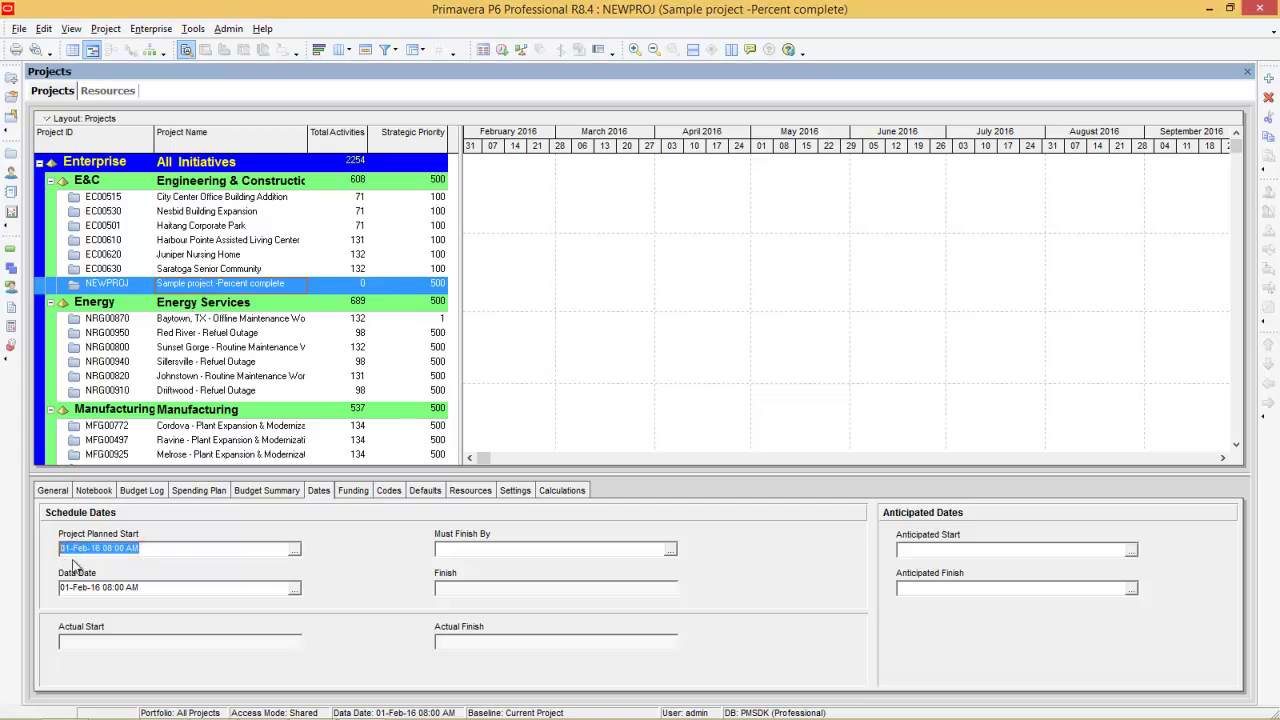
pyautogui.moveTo(162, 586); pyautogui.dragTo(72, 586)
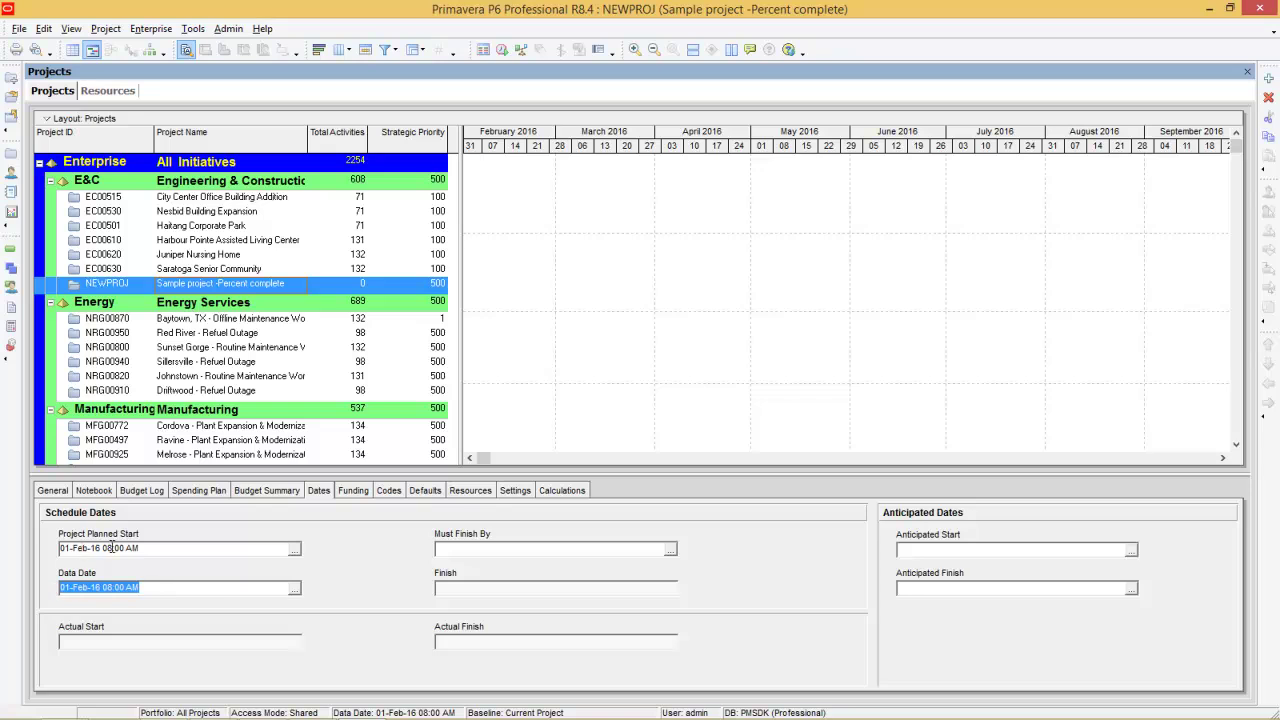
pyautogui.rightClick(210, 290)
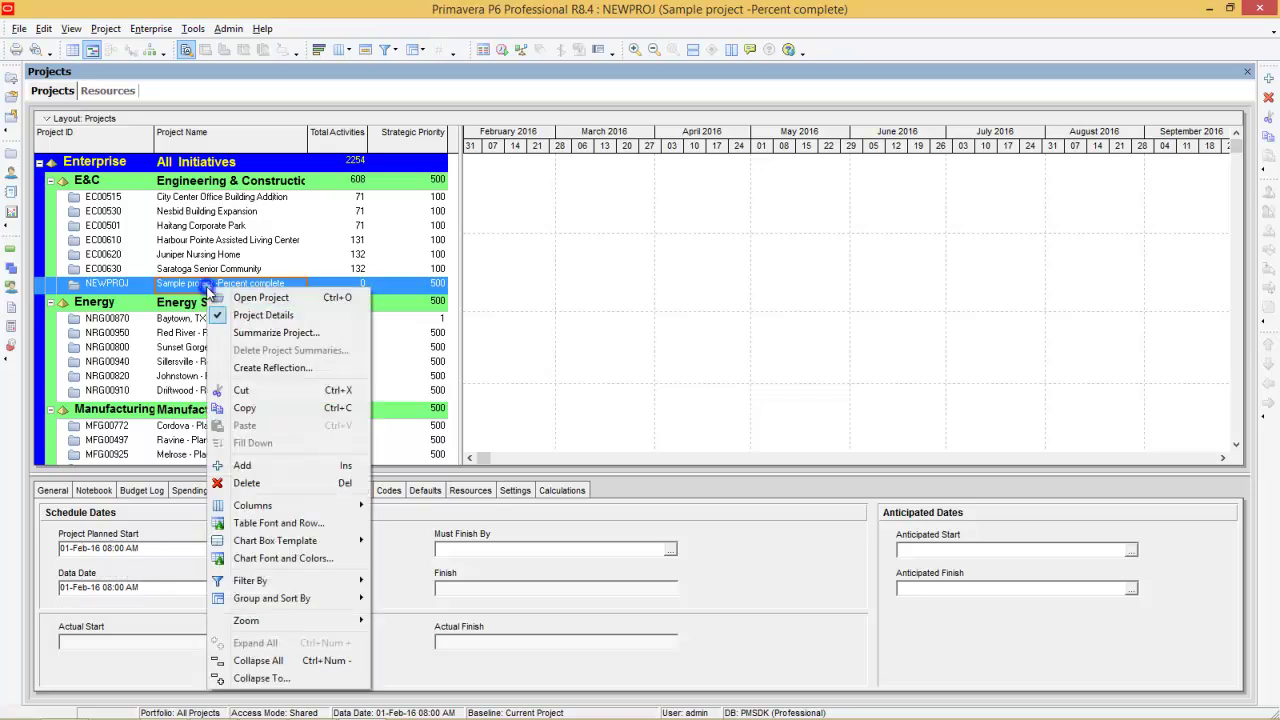
pyautogui.click(226, 297)
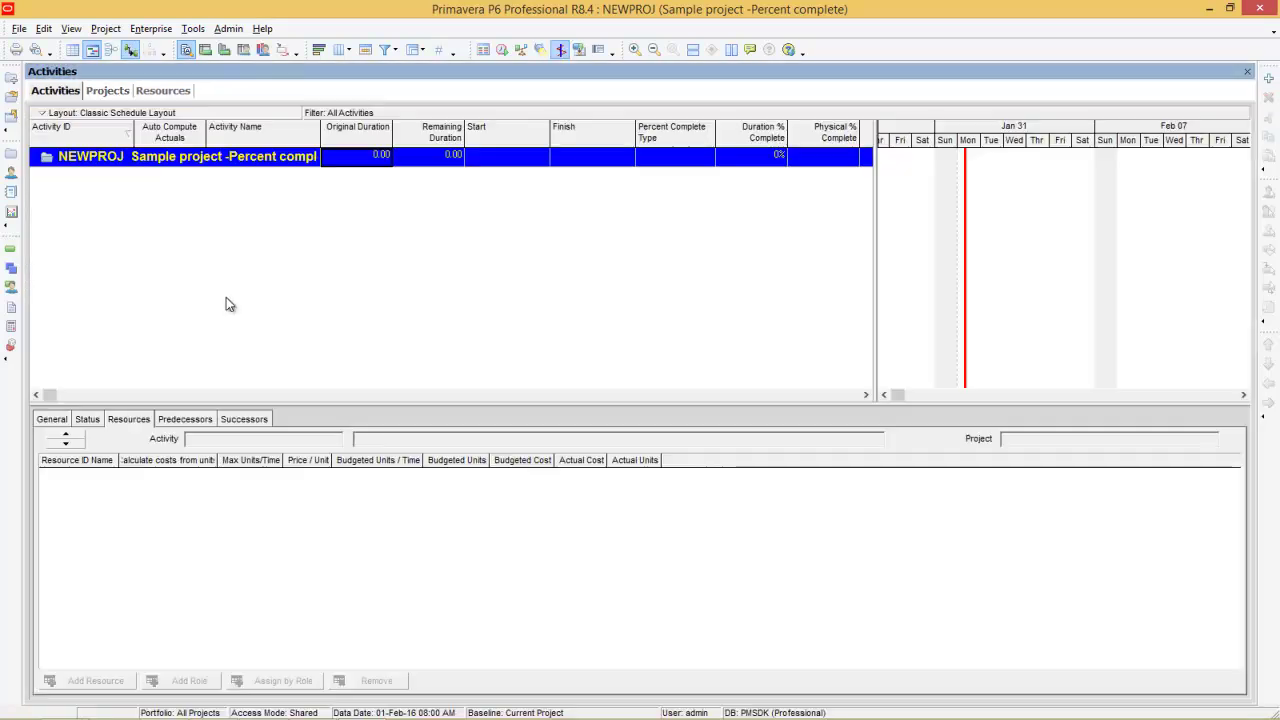
# Step: Add activity A1000 'wall reinforcement' with a 10-day original duration
pyautogui.click(1269, 79)
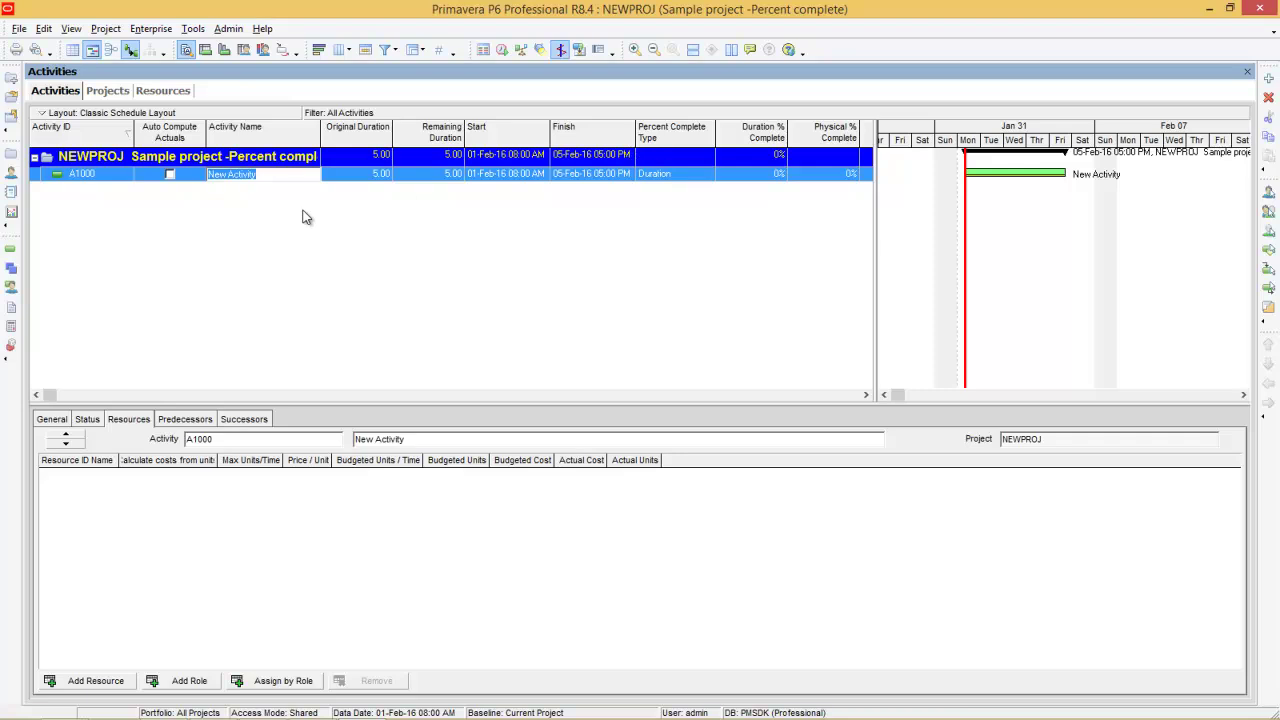
pyautogui.write('wo')
pyautogui.press('Return')
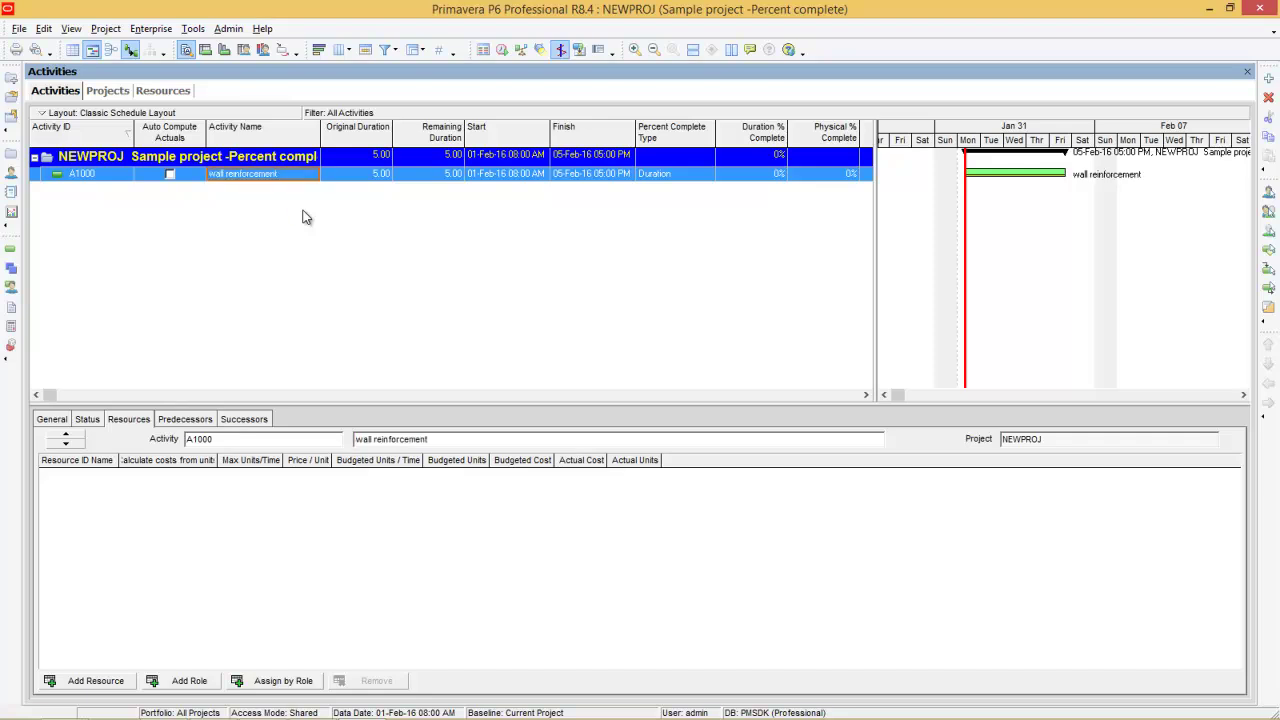
pyautogui.click(357, 178)
pyautogui.write('10')
pyautogui.press('Return')
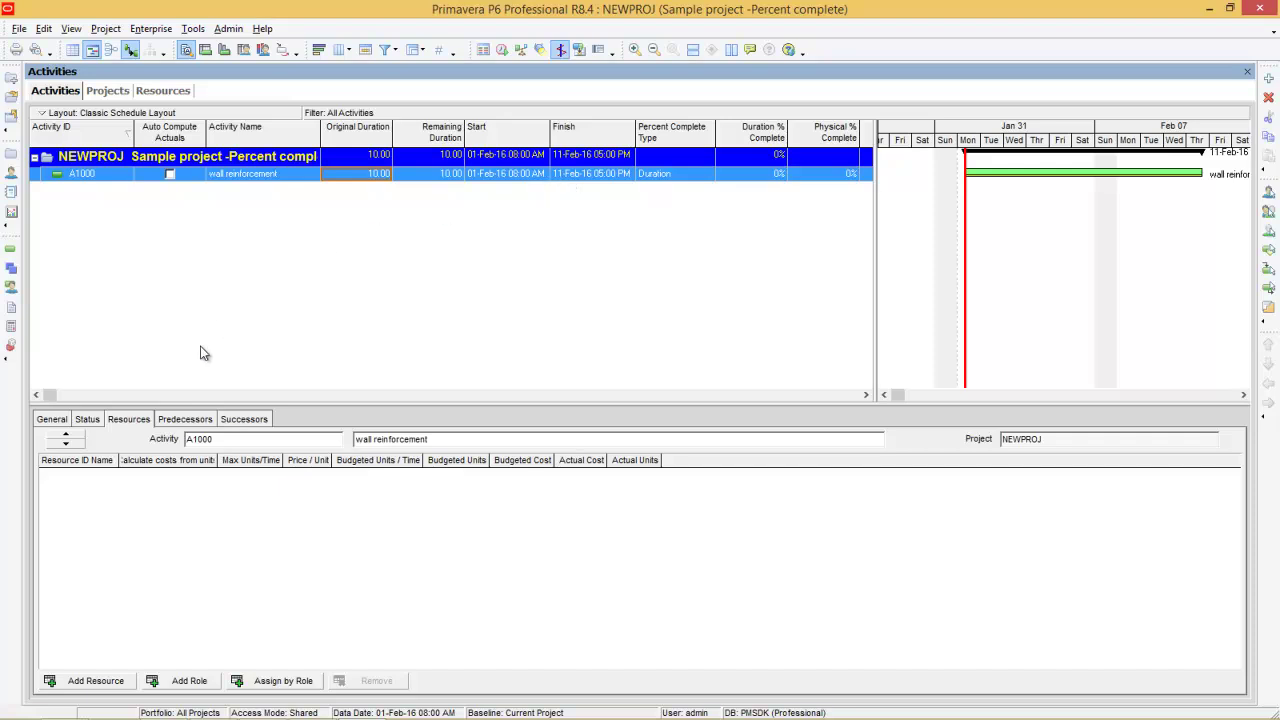
pyautogui.click(167, 93)
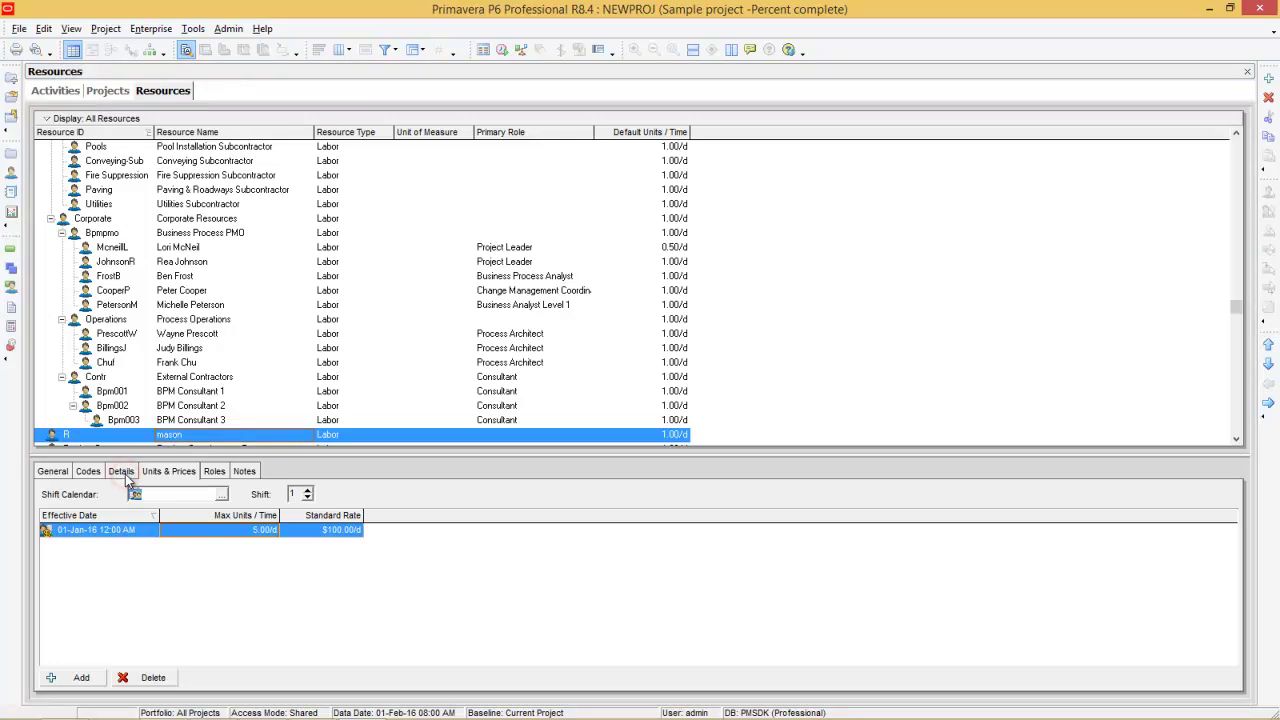
pyautogui.click(125, 474)
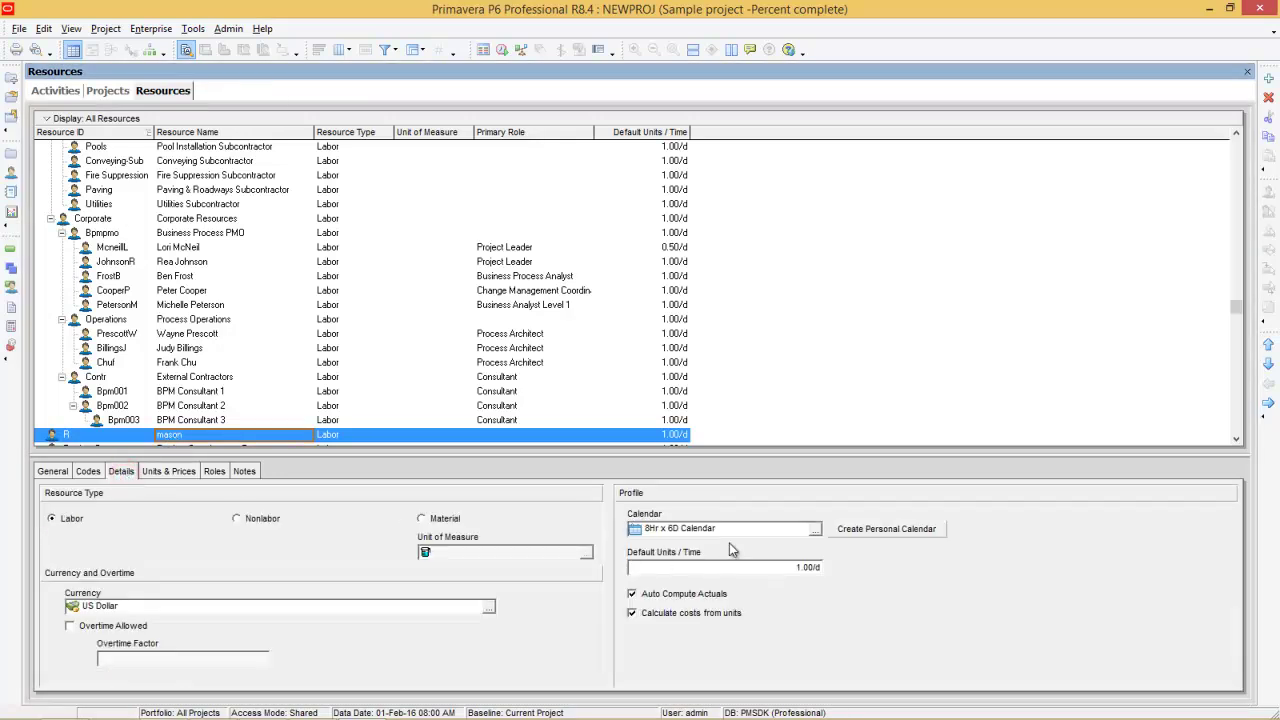
pyautogui.click(733, 530)
pyautogui.click(168, 471)
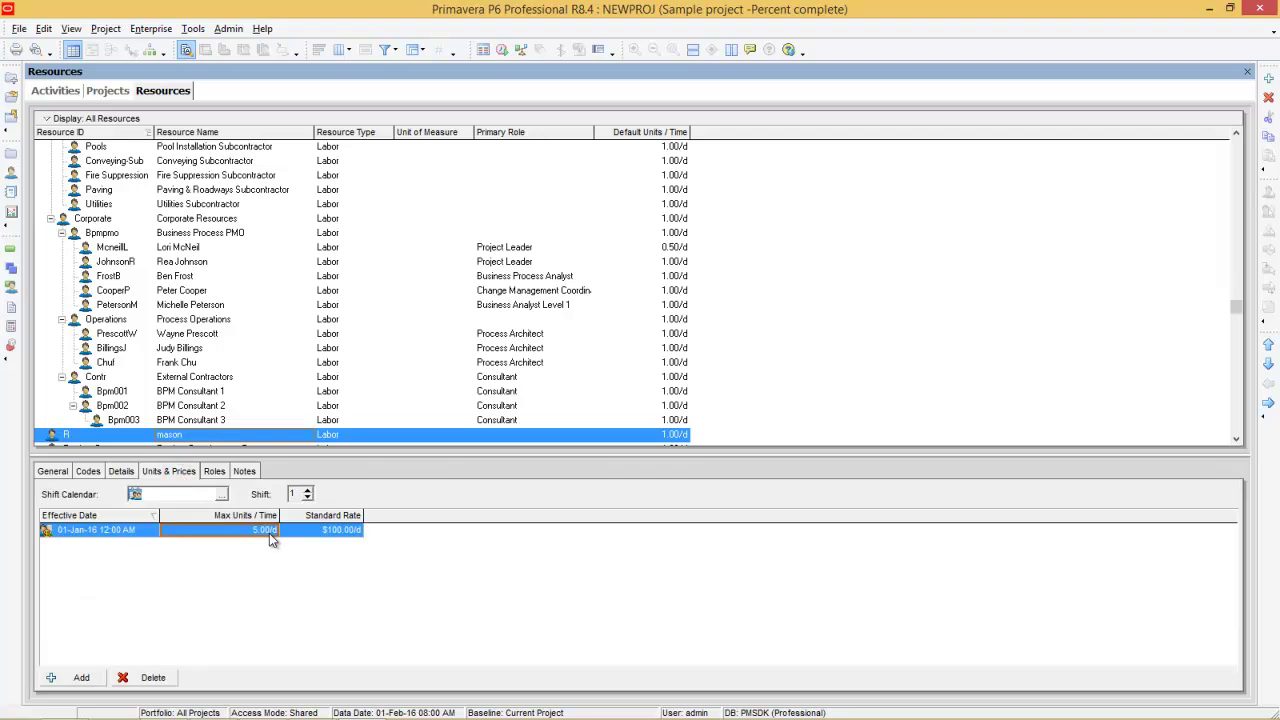
pyautogui.click(334, 538)
# Step: Assign mason to A1000 (10 budgeted units, $1,000.00 cost) and widen the activity table
pyautogui.click(60, 91)
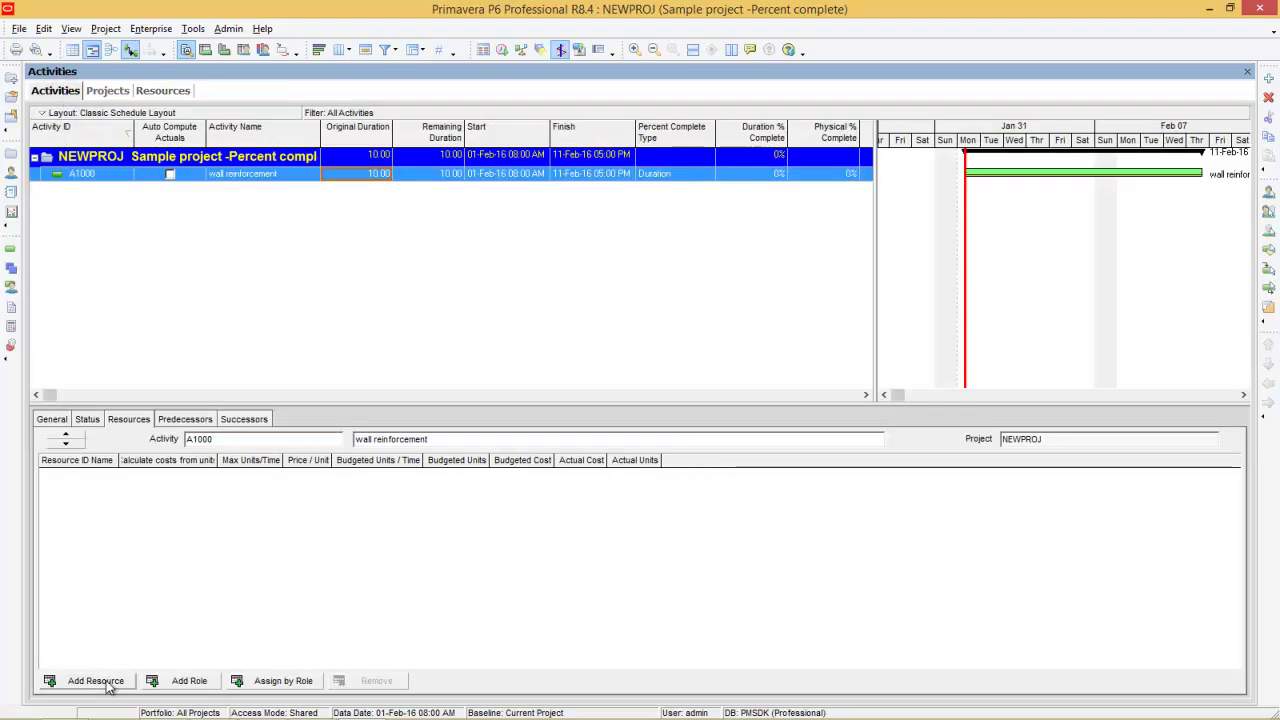
pyautogui.click(96, 681)
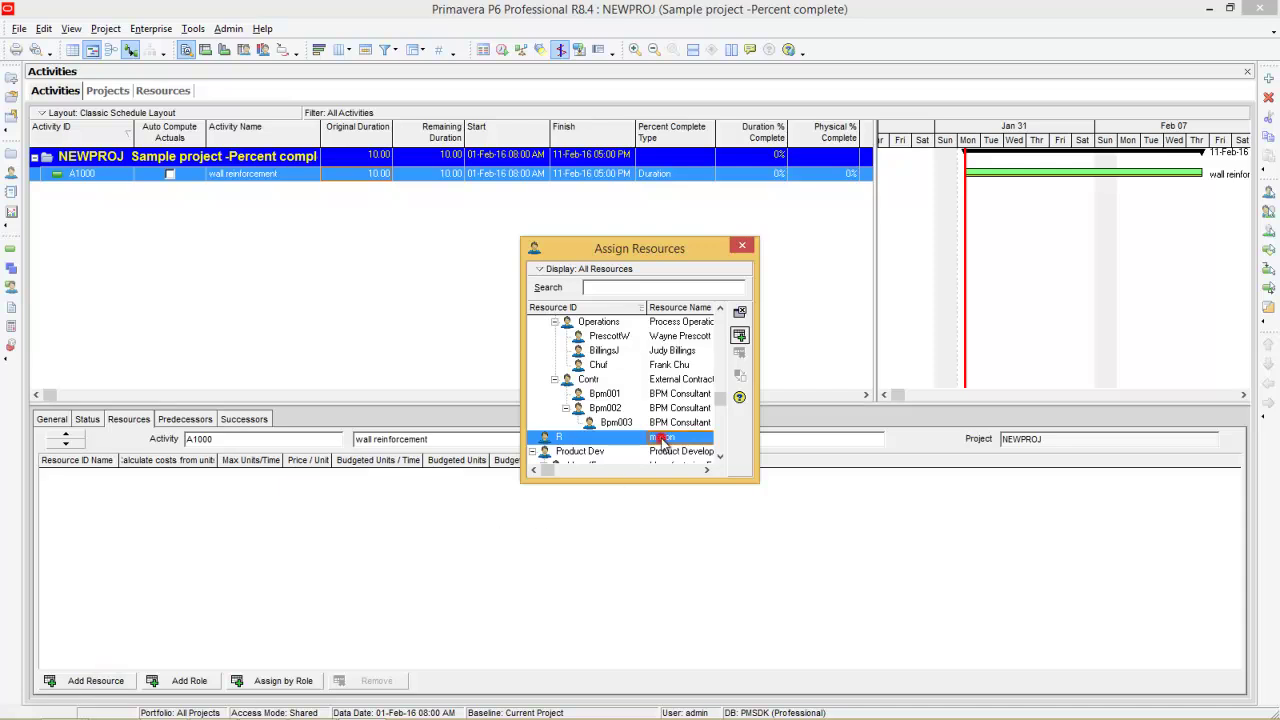
pyautogui.doubleClick(663, 439)
pyautogui.click(743, 247)
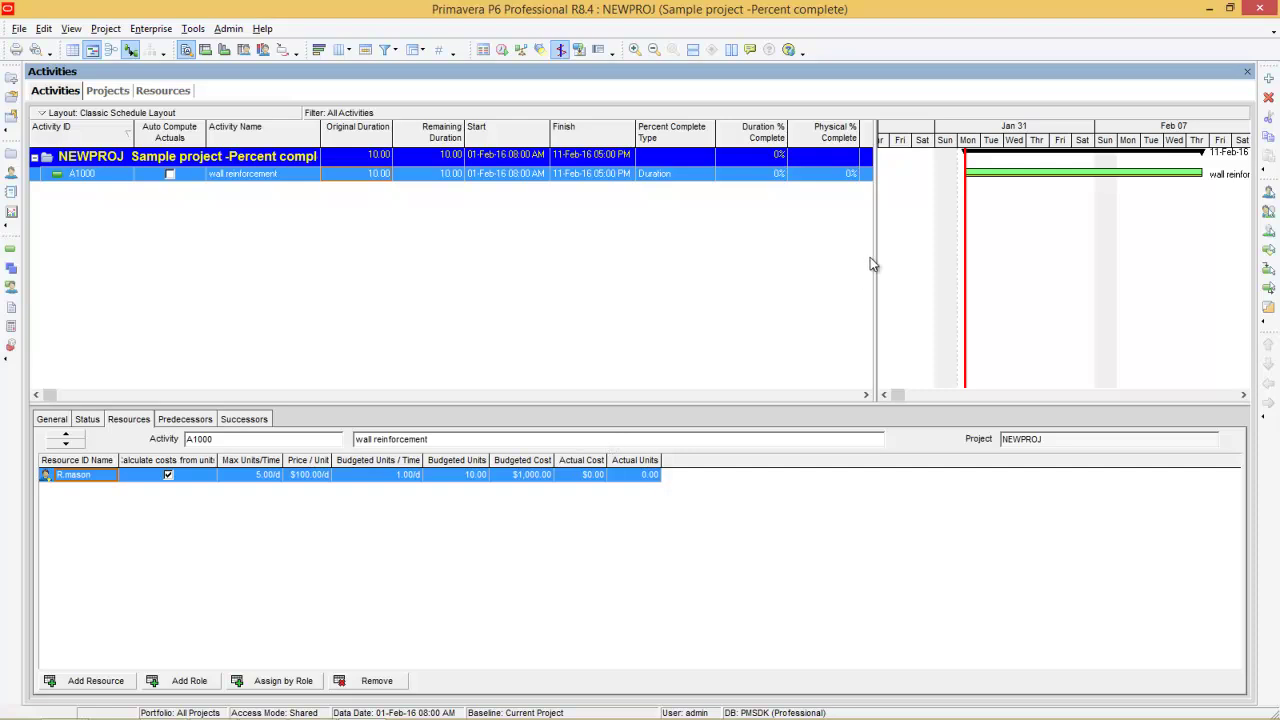
pyautogui.moveTo(872, 257); pyautogui.dragTo(1008, 257)
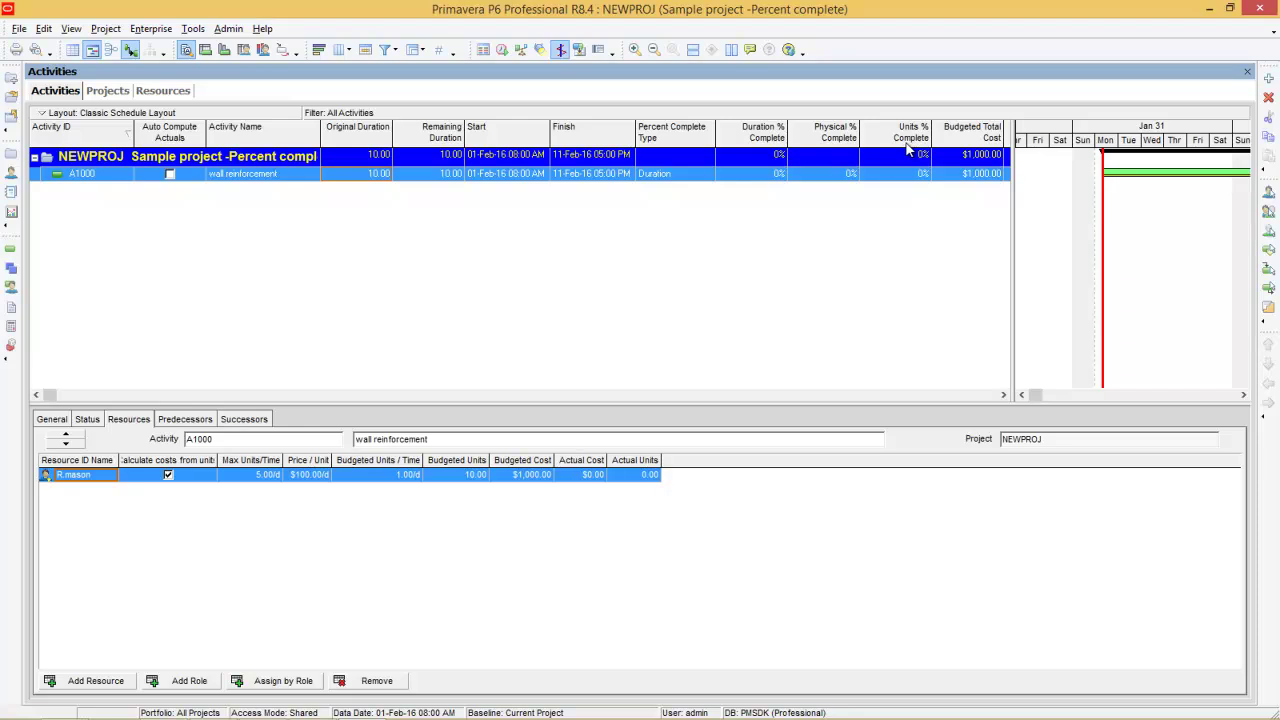
# Step: Schedule NEWPROJ so wall reinforcement runs 01-Feb-16 to 11-Feb-16, panning the Gantt to February
pyautogui.click(503, 50)
pyautogui.click(785, 307)
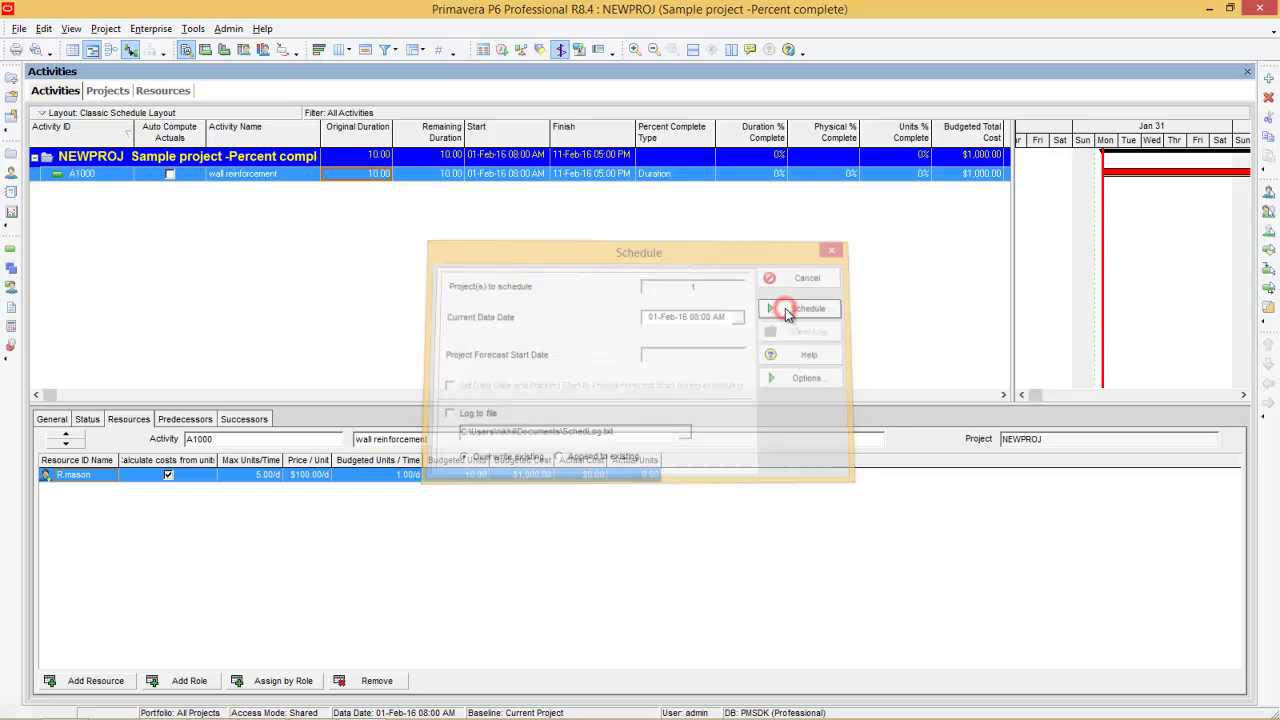
pyautogui.moveTo(1096, 135)
pyautogui.mouseDown()
pyautogui.moveTo(1025, 137)
pyautogui.moveTo(1070, 150)
pyautogui.mouseUp()
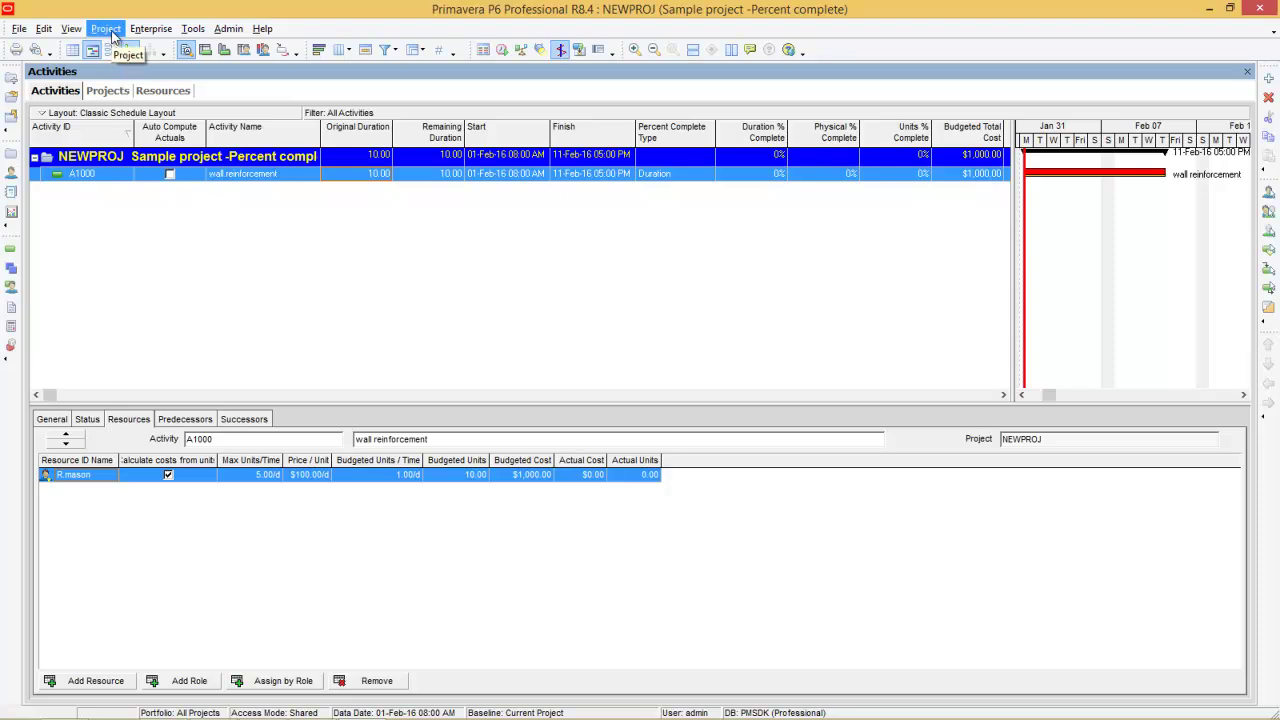
# Step: Add baseline 'Sample project -Percent complete - B1' as a copy of the current project
pyautogui.click(108, 30)
pyautogui.click(130, 65)
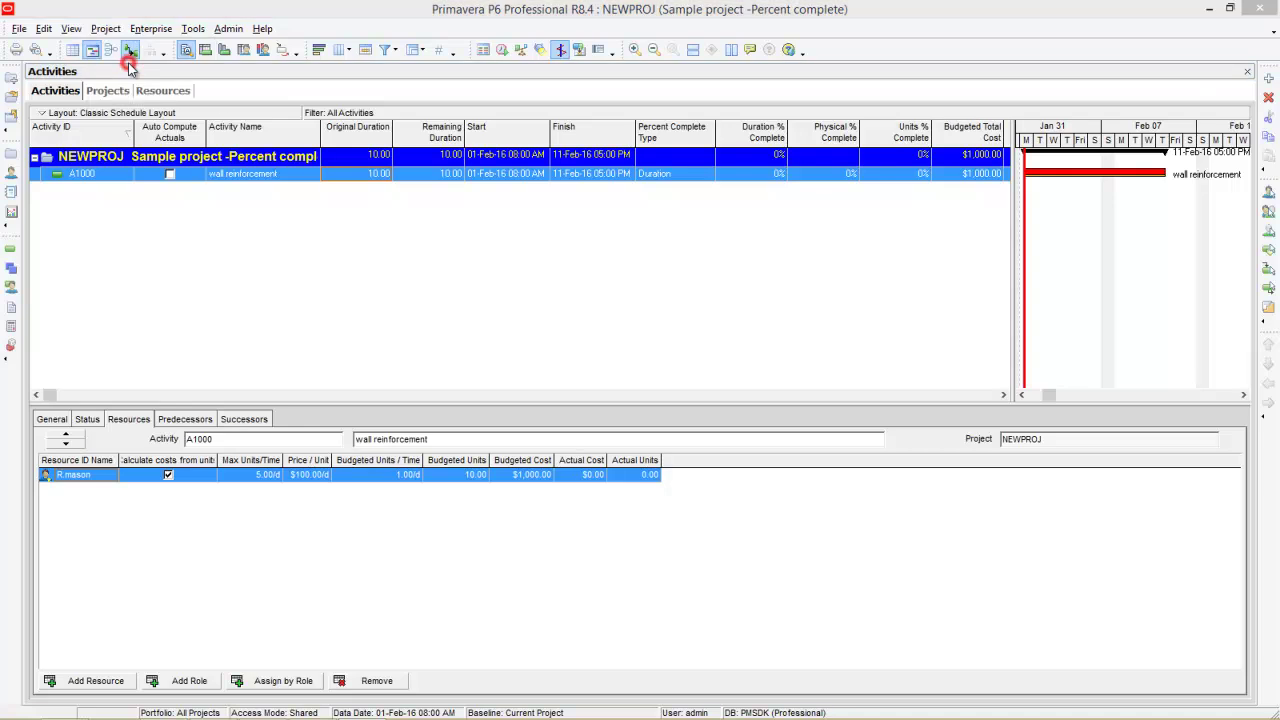
pyautogui.click(880, 286)
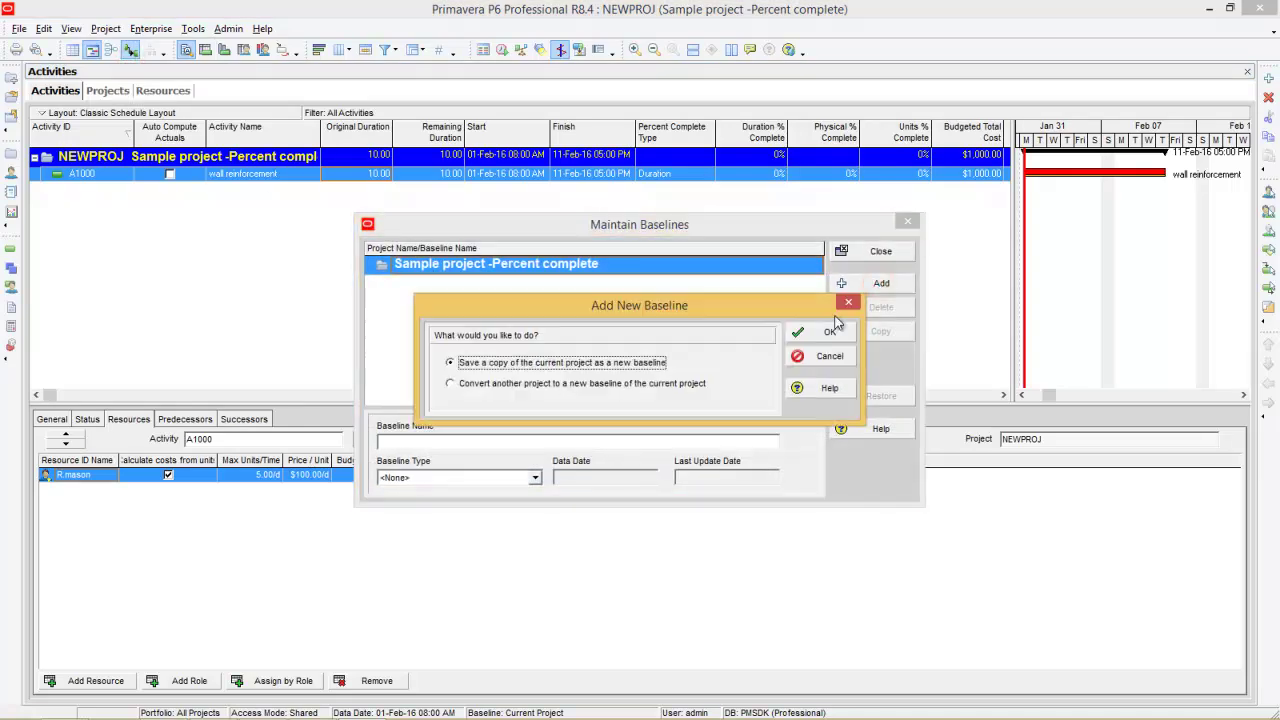
pyautogui.click(833, 332)
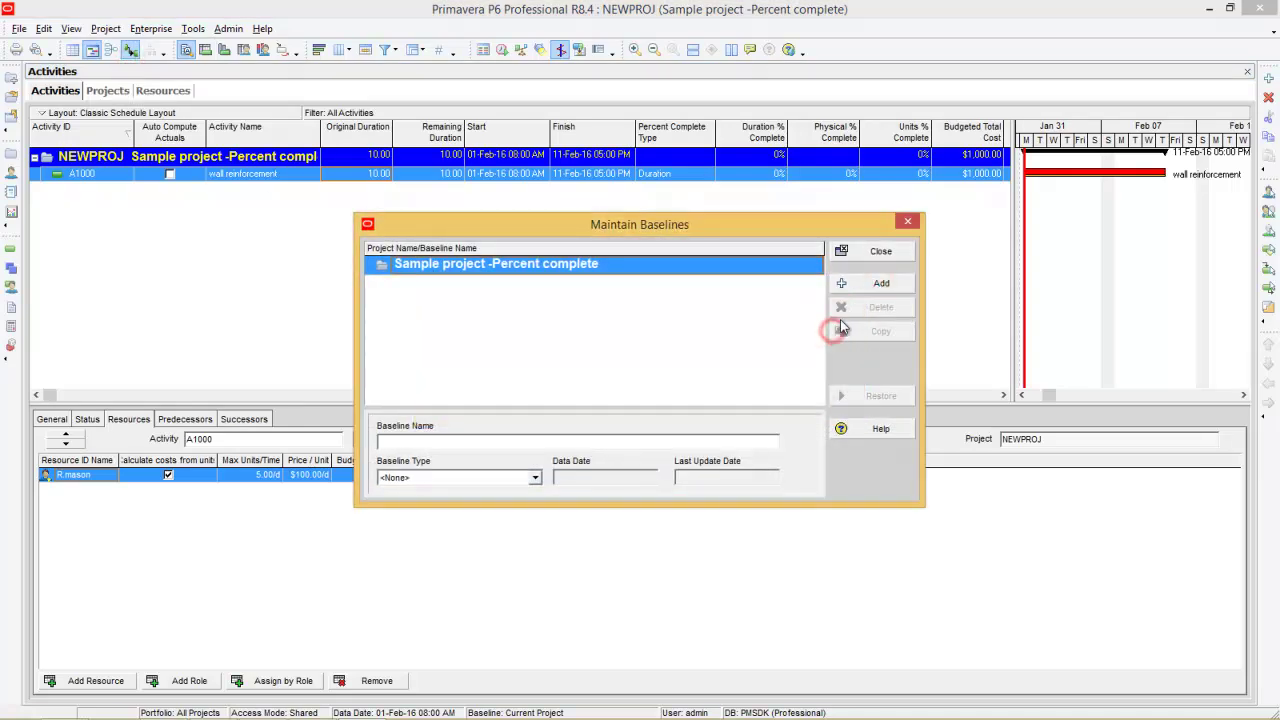
pyautogui.click(875, 255)
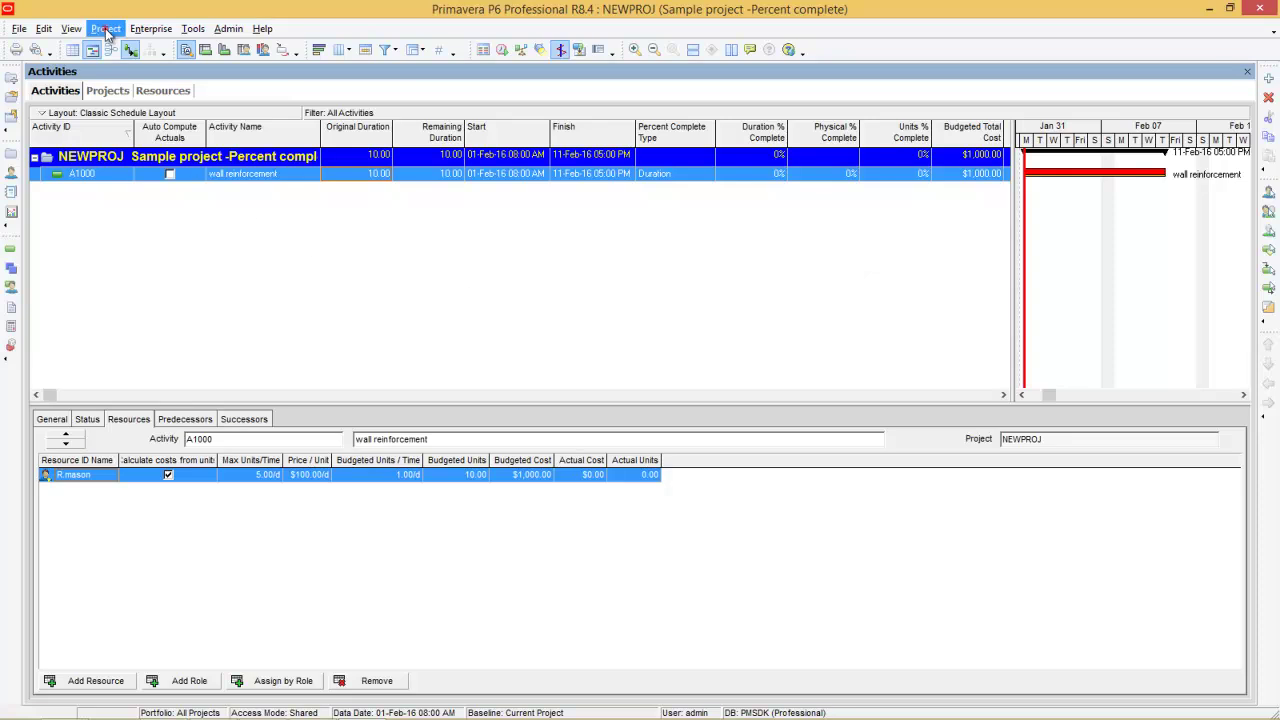
# Step: Assign B1 as both the Project Baseline and Primary baseline for NEWPROJ
pyautogui.click(106, 28)
pyautogui.click(112, 46)
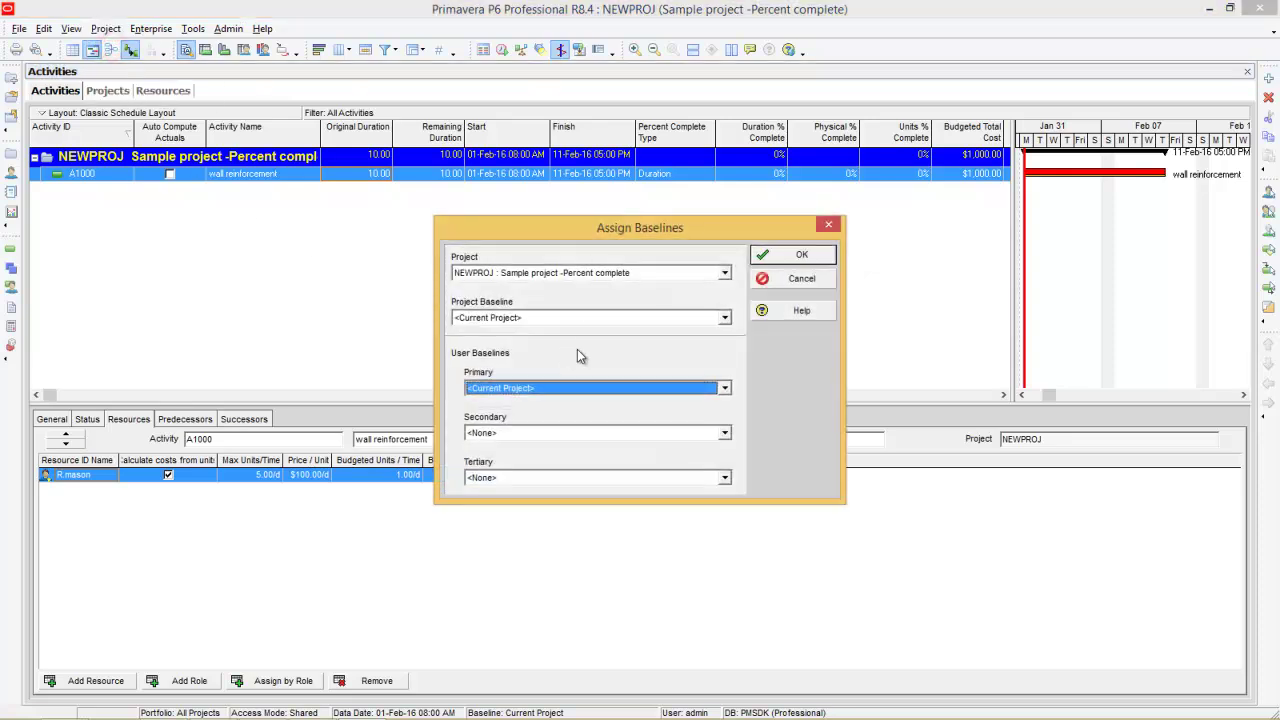
pyautogui.click(572, 318)
pyautogui.click(560, 343)
pyautogui.click(553, 390)
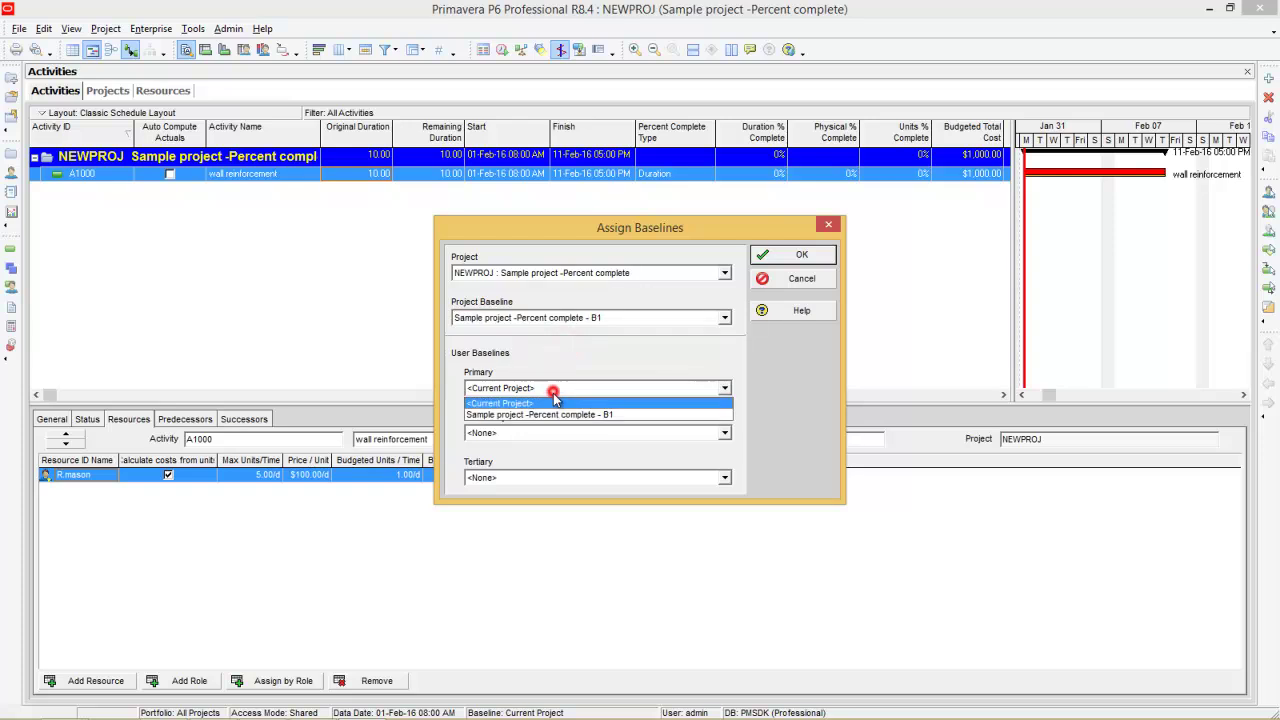
pyautogui.click(545, 414)
pyautogui.click(800, 254)
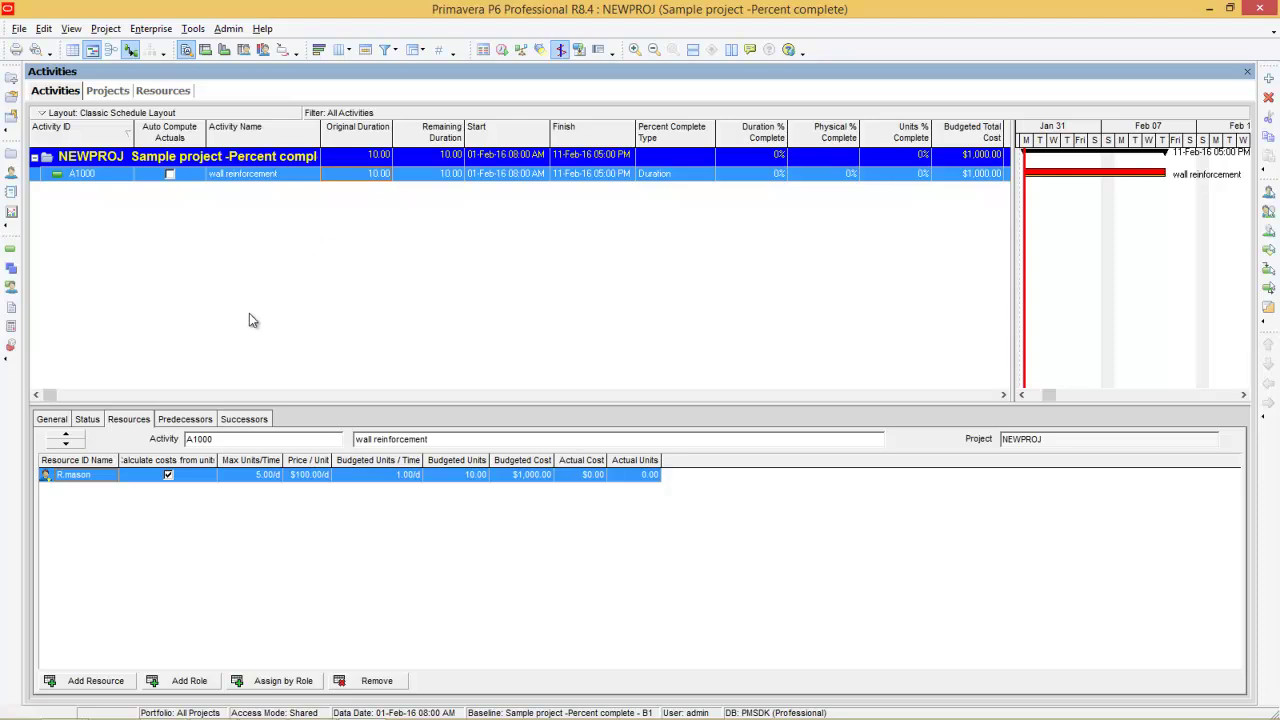
# Step: Mark A1000 as started with 6 days remaining duration, reaching 40% duration complete
pyautogui.click(88, 419)
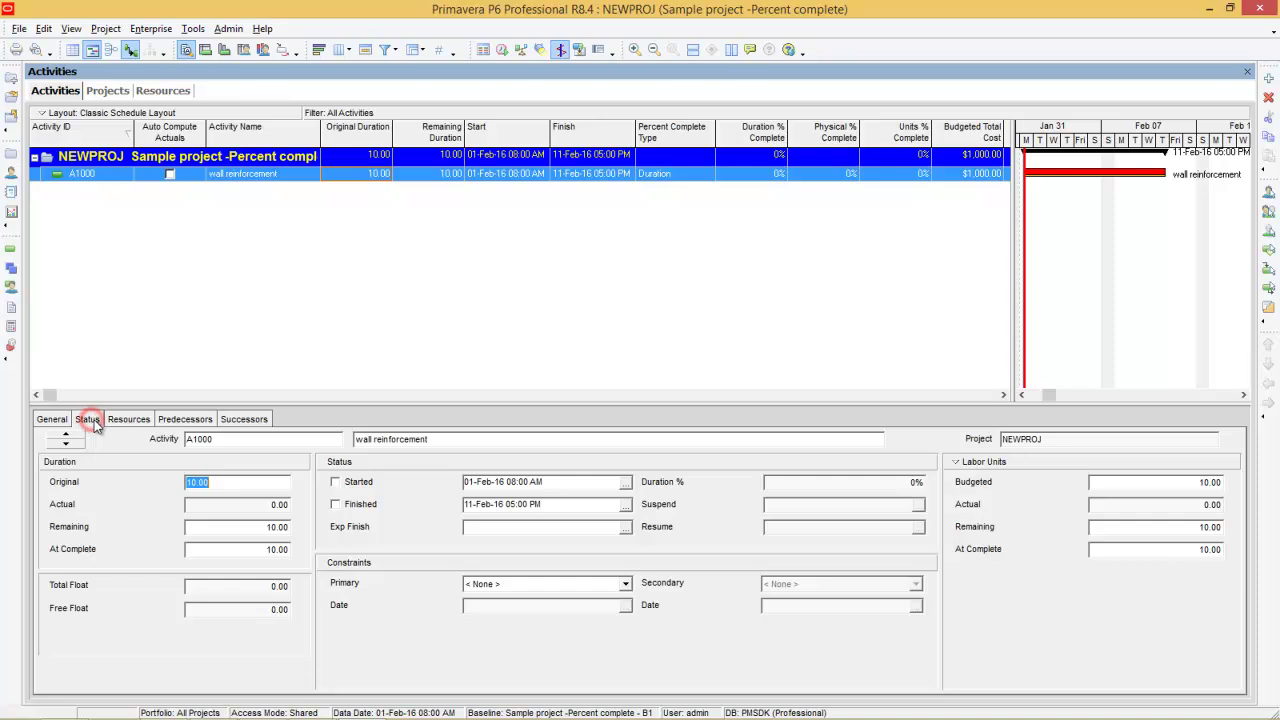
pyautogui.click(336, 483)
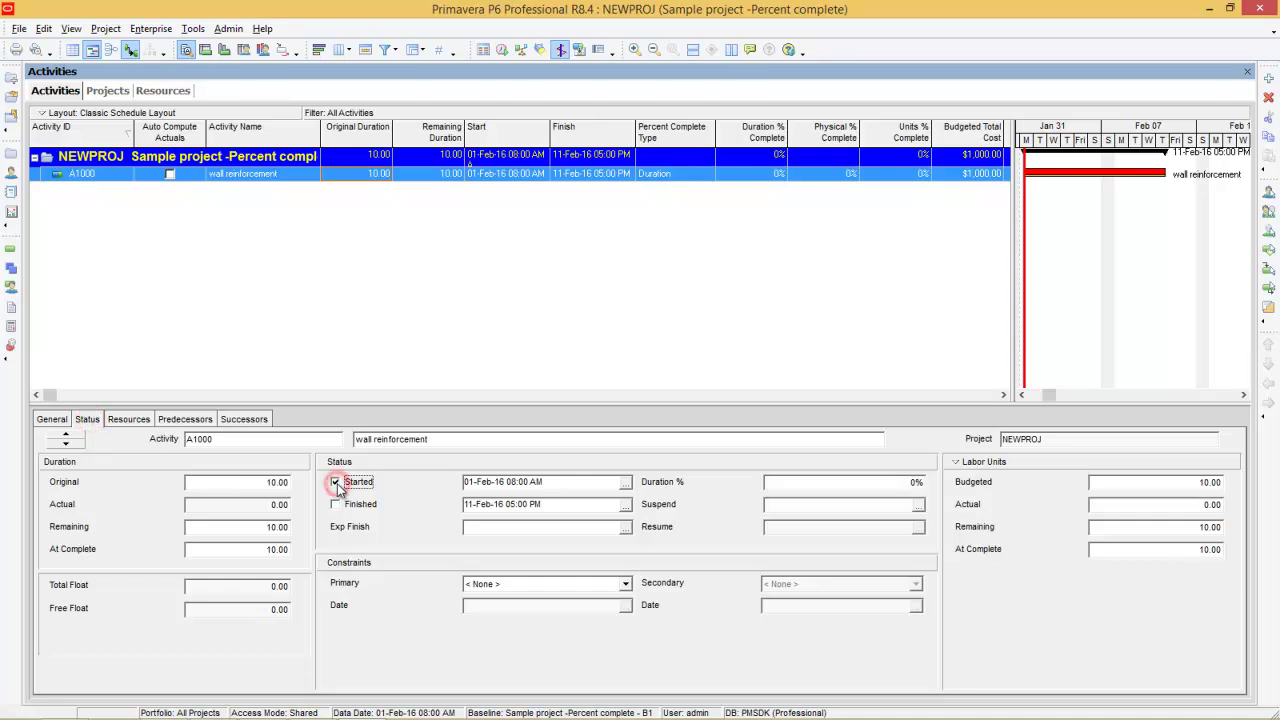
pyautogui.click(337, 483)
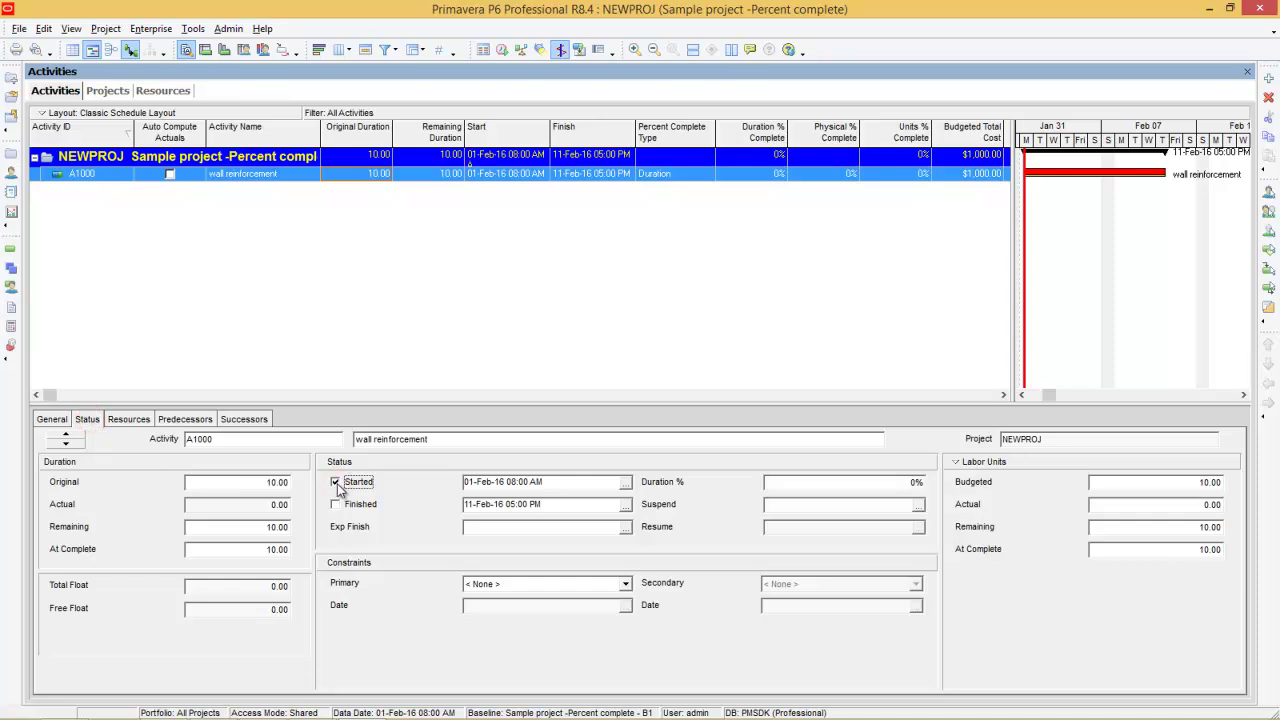
pyautogui.doubleClick(230, 527)
pyautogui.write('6')
pyautogui.press('Return')
pyautogui.click(835, 485)
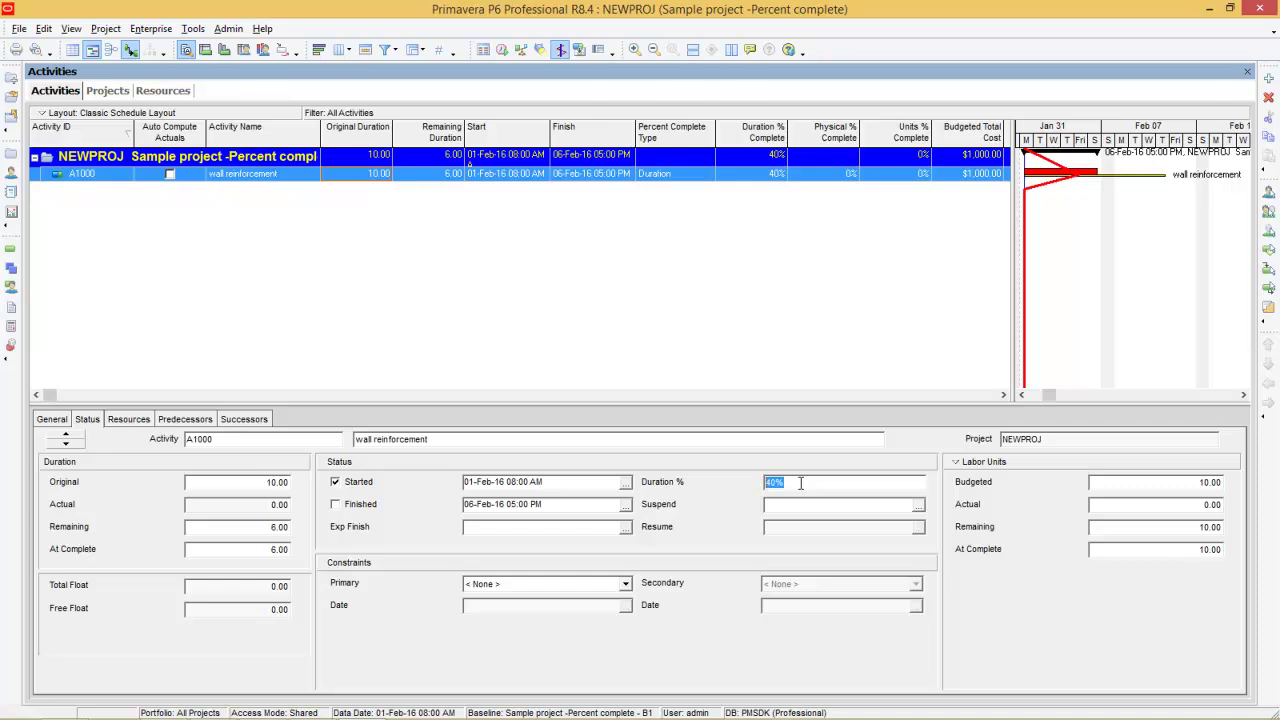
# Step: Reschedule NEWPROJ with the data date set to 05-Feb-16 05:00 PM
pyautogui.click(503, 50)
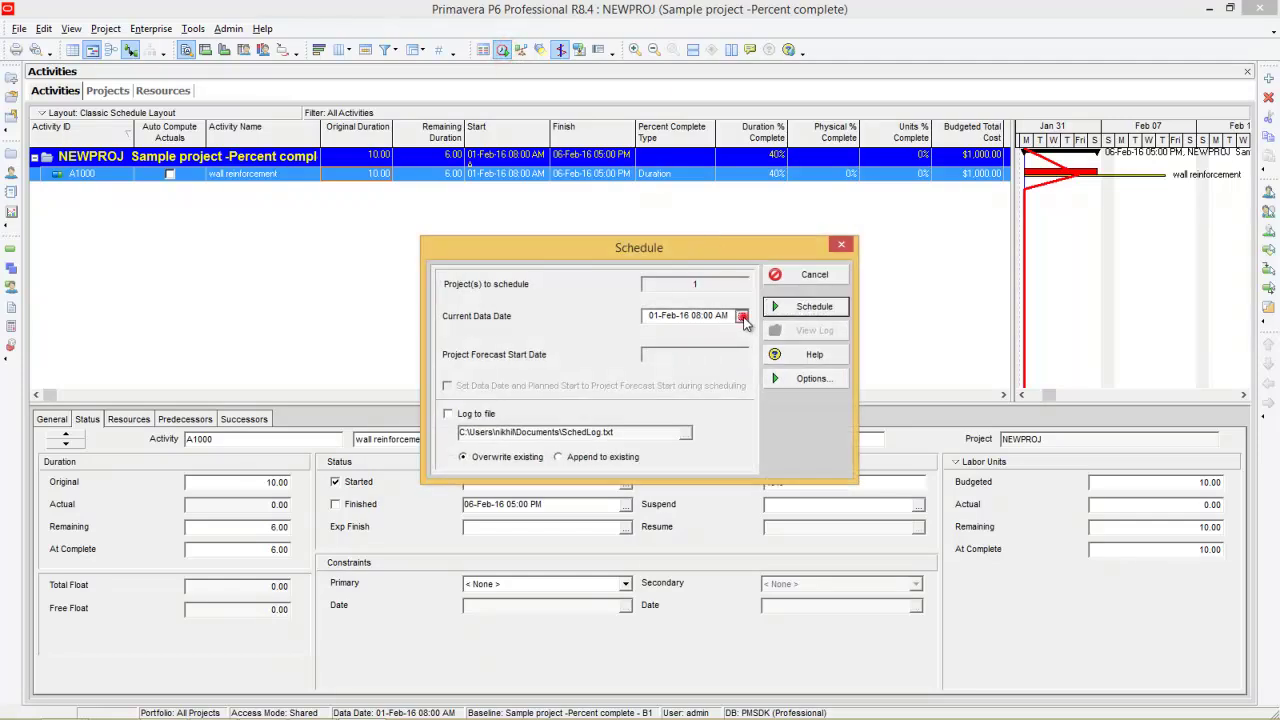
pyautogui.click(741, 316)
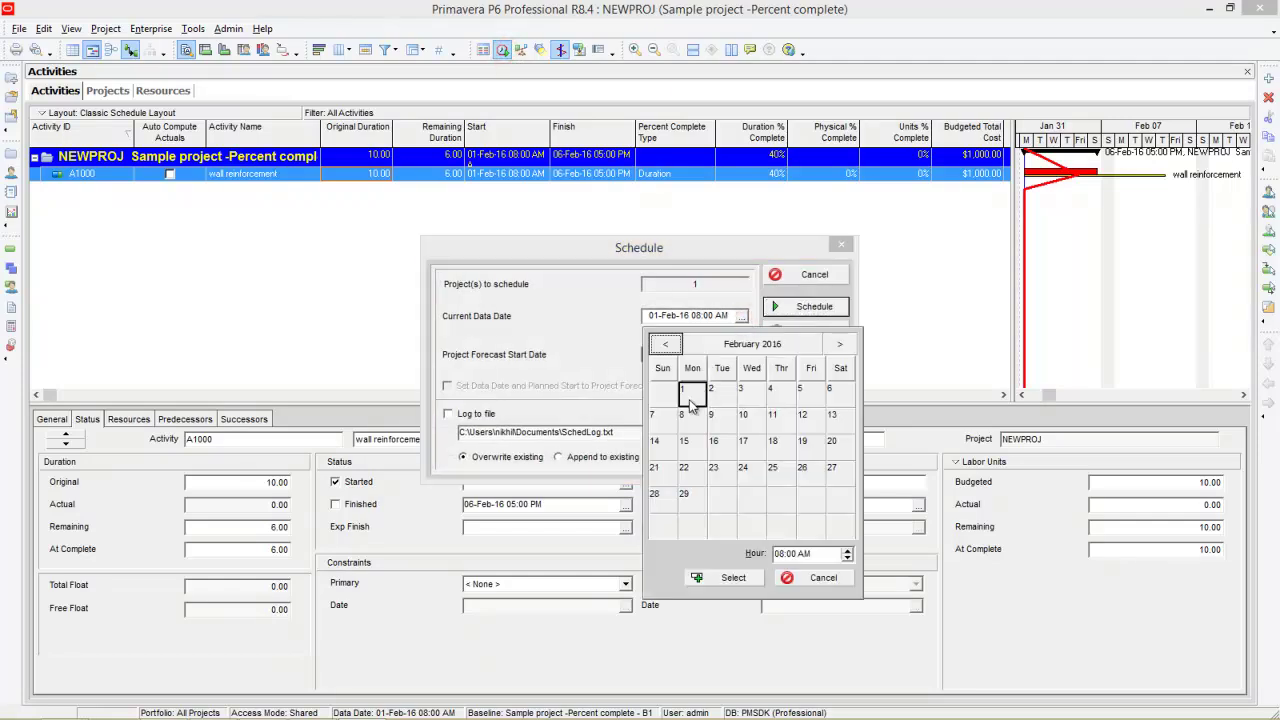
pyautogui.click(803, 390)
pyautogui.click(847, 550)
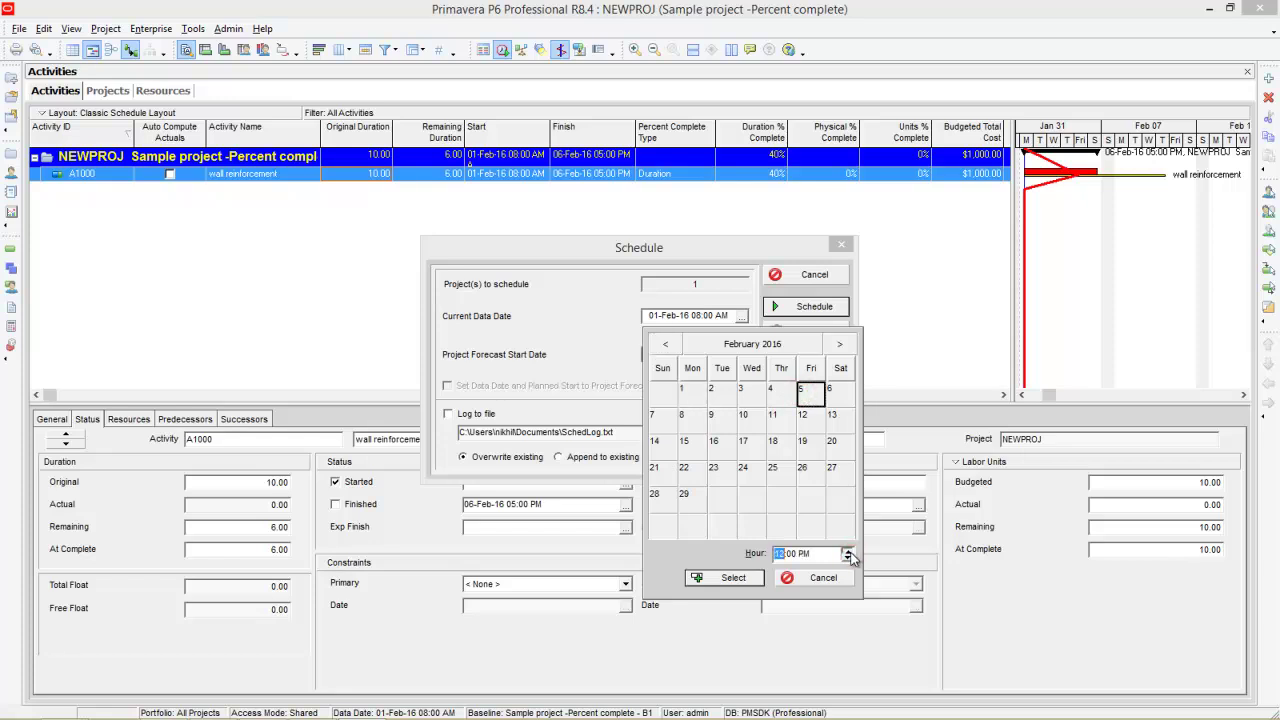
pyautogui.click(847, 550)
pyautogui.click(847, 550)
pyautogui.click(847, 550)
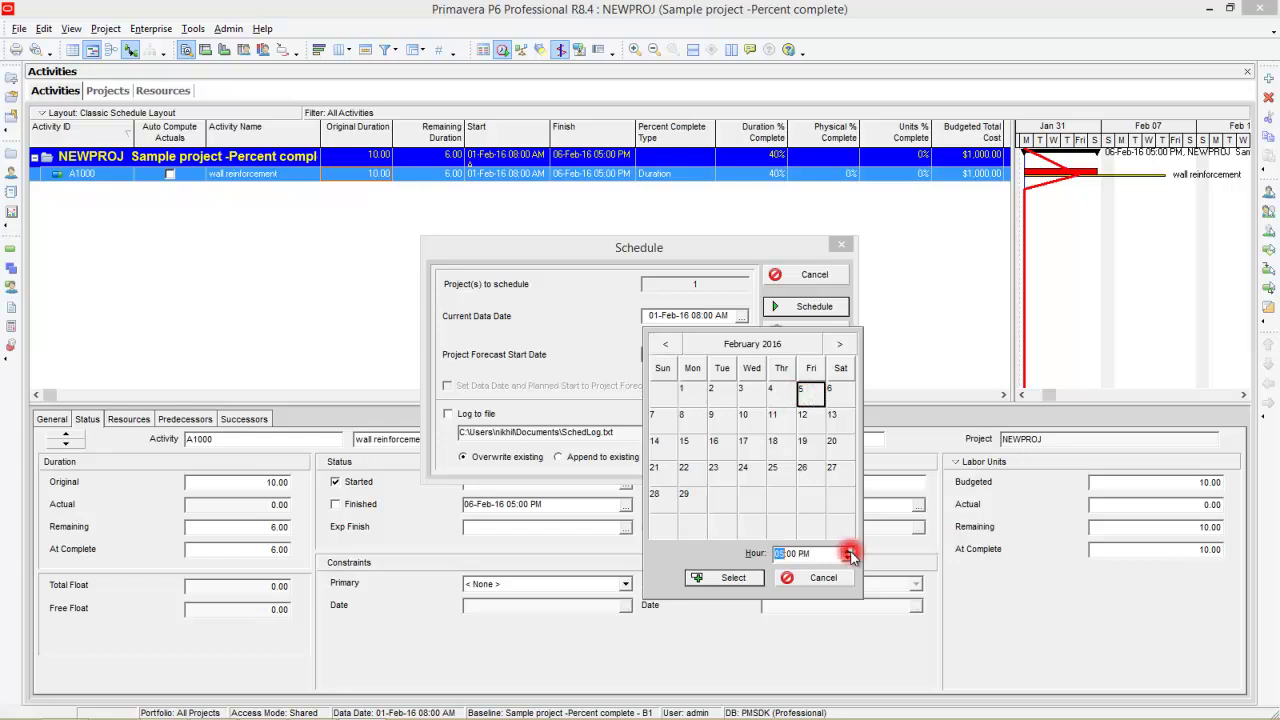
pyautogui.click(733, 580)
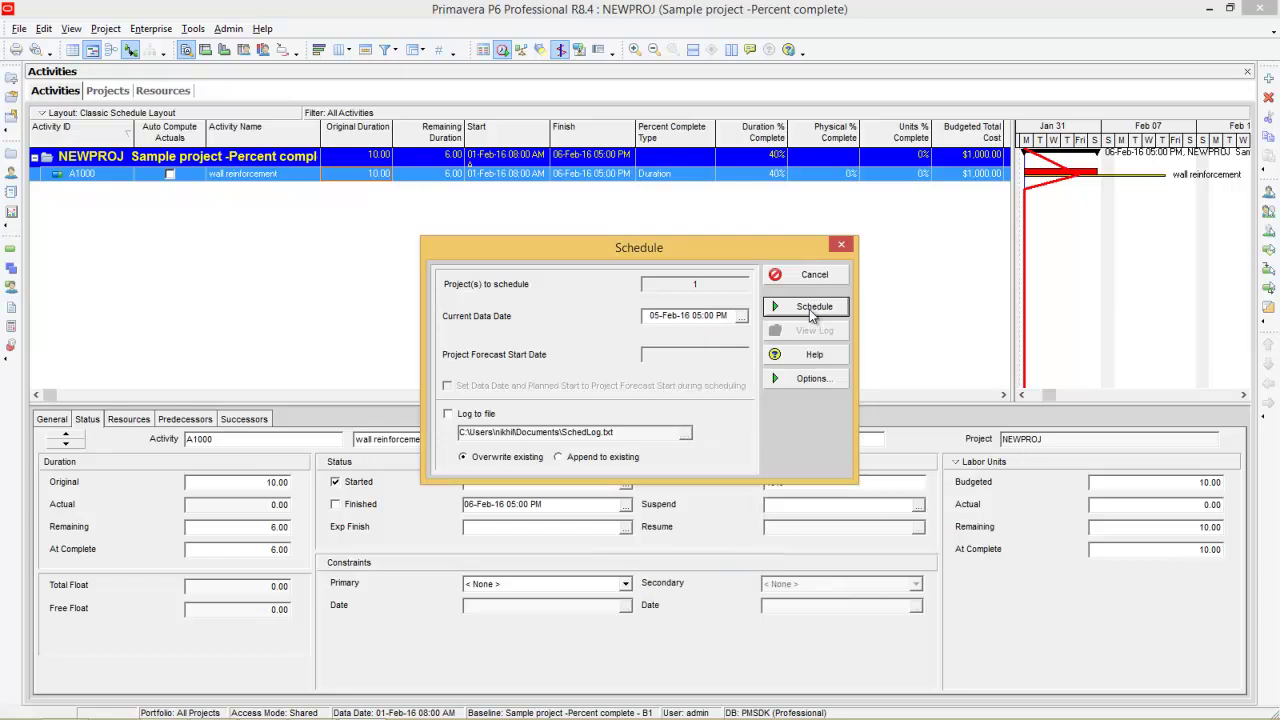
pyautogui.click(811, 308)
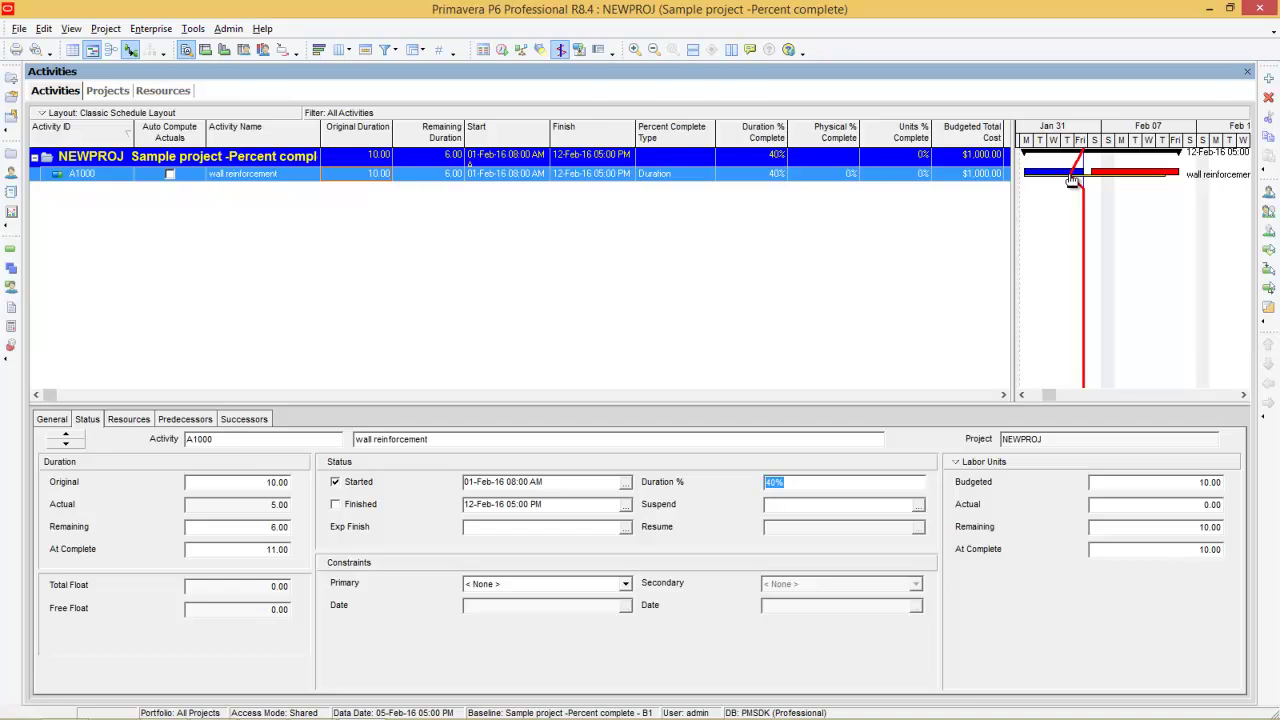
pyautogui.click(1095, 505)
# Step: Close all open projects, confirm, and reopen NEWPROJ from the Projects list
pyautogui.click(20, 29)
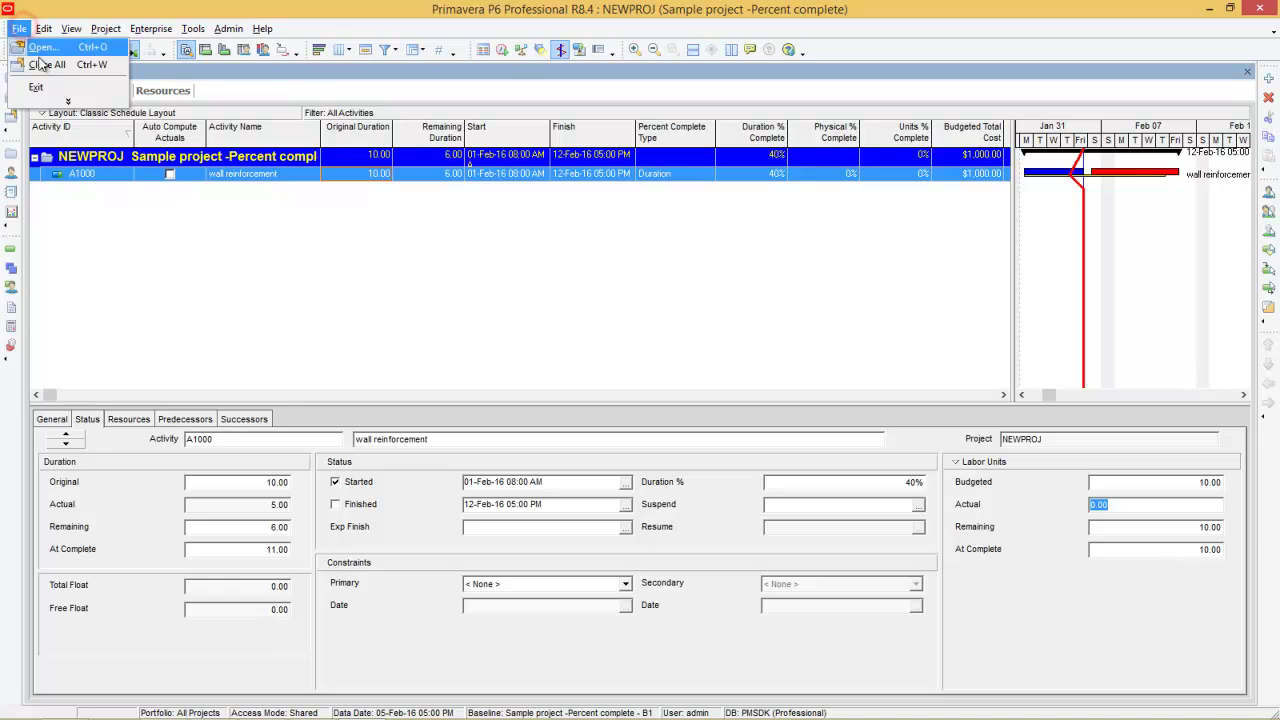
pyautogui.click(46, 64)
pyautogui.click(597, 395)
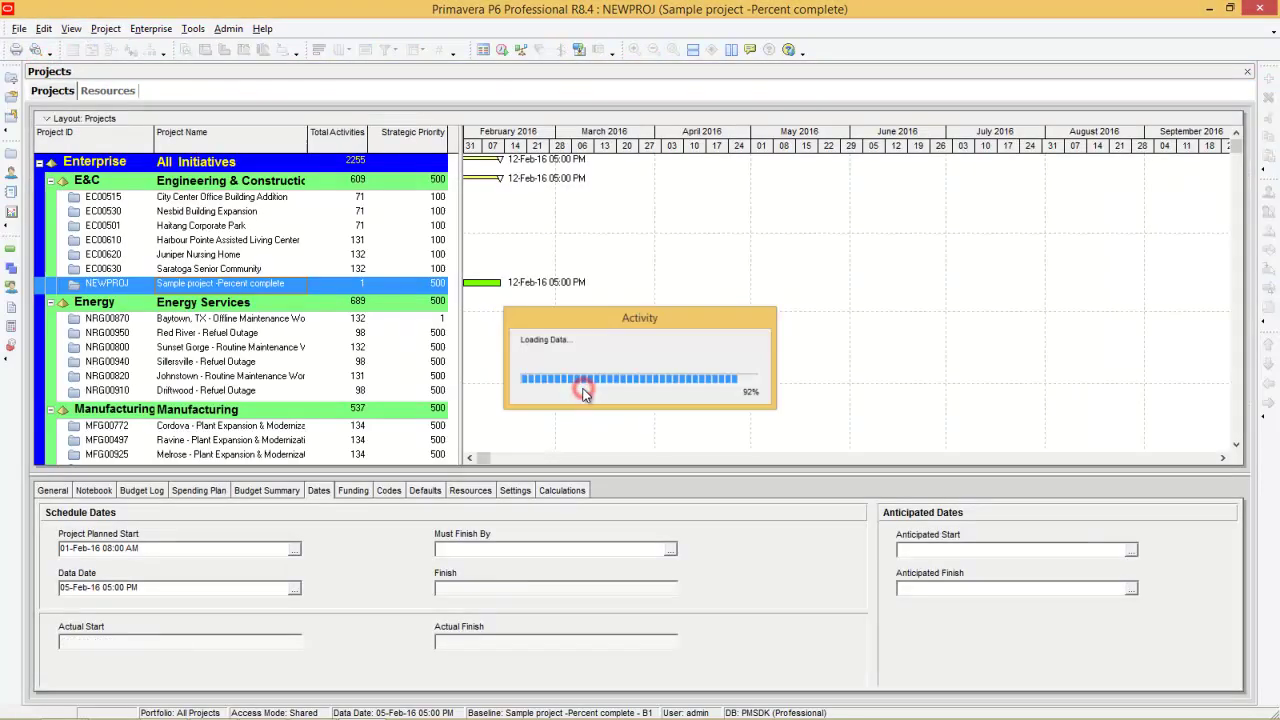
pyautogui.rightClick(197, 285)
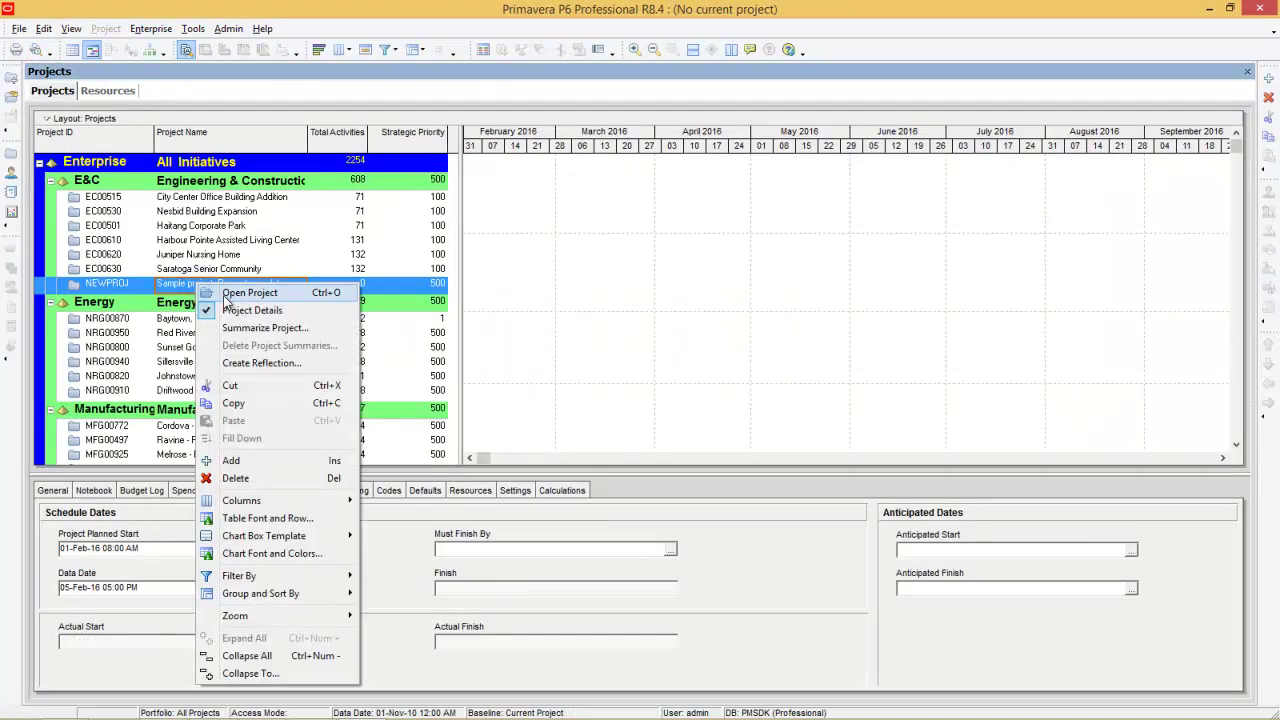
pyautogui.click(226, 295)
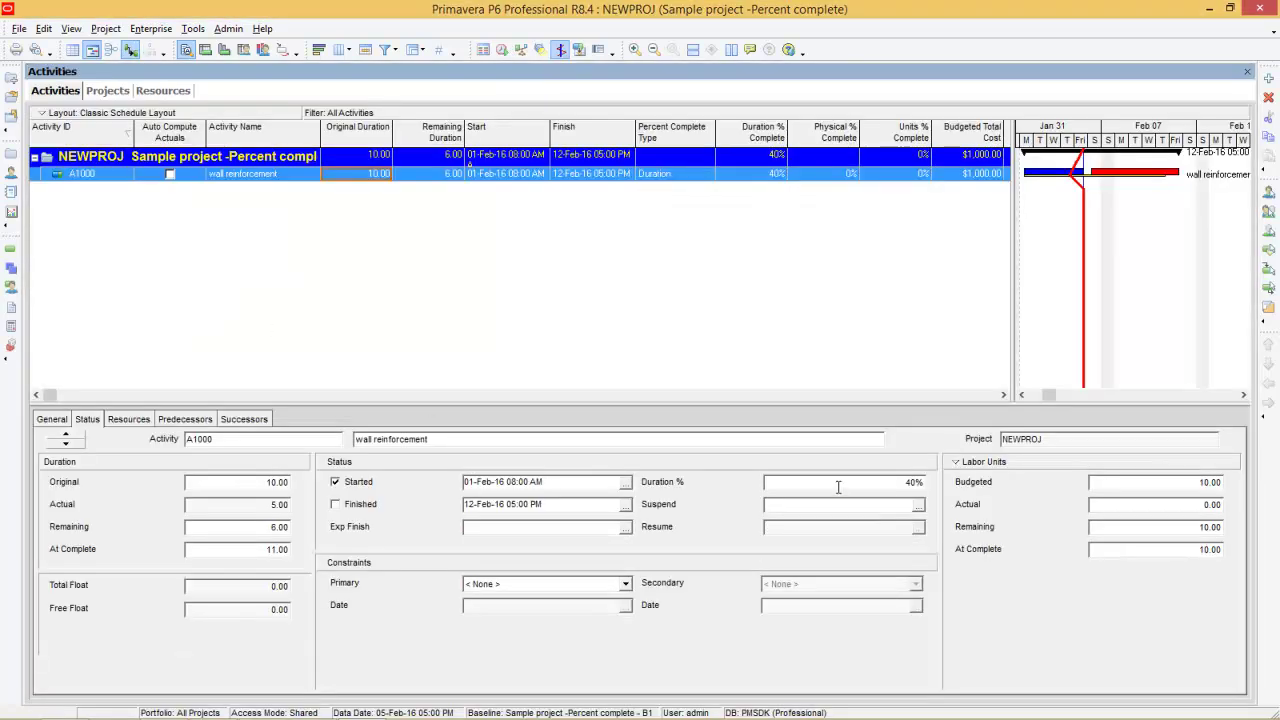
# Step: Enter 40% duration complete and set A1000's actual labor units to 5.00
pyautogui.doubleClick(836, 484)
pyautogui.write('40')
pyautogui.press('Return')
pyautogui.doubleClick(1112, 506)
pyautogui.click(1123, 508)
pyautogui.moveTo(1123, 508); pyautogui.dragTo(1077, 505)
# Step: Enter 50 in A1000's Physical % Complete cell
pyautogui.click(848, 177)
pyautogui.click(852, 178)
pyautogui.write('50')
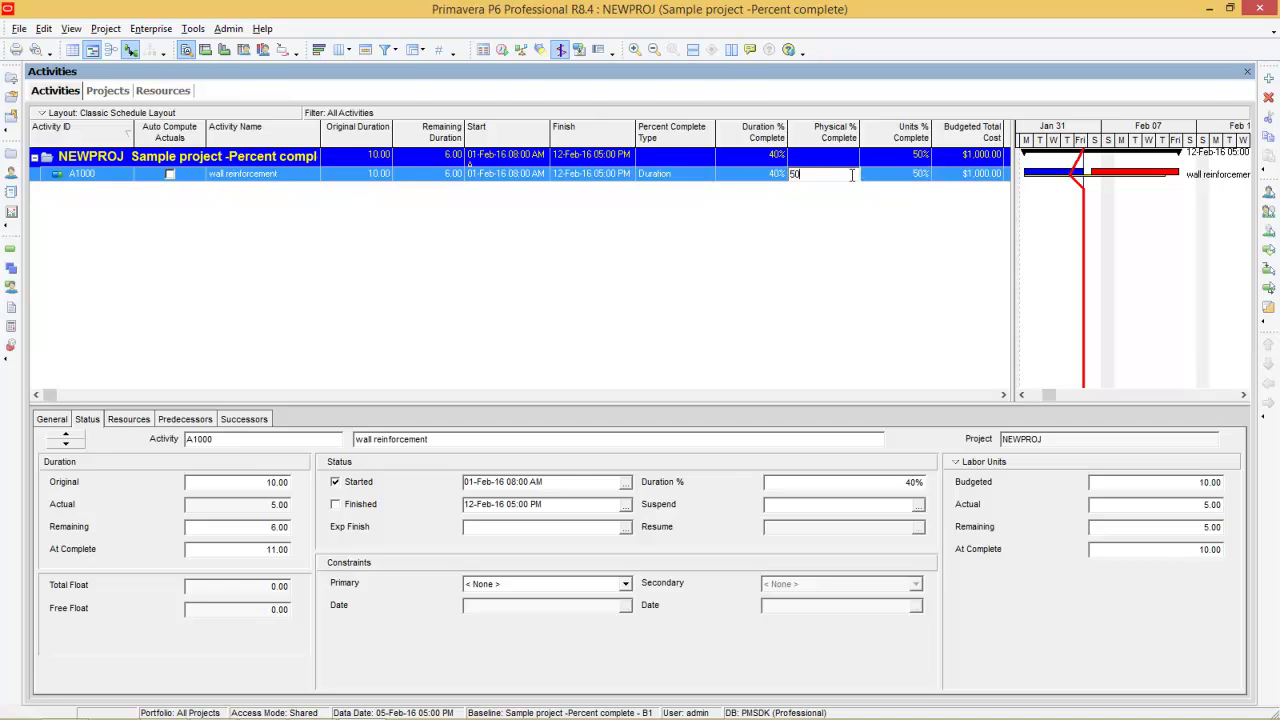
pyautogui.press('Return')
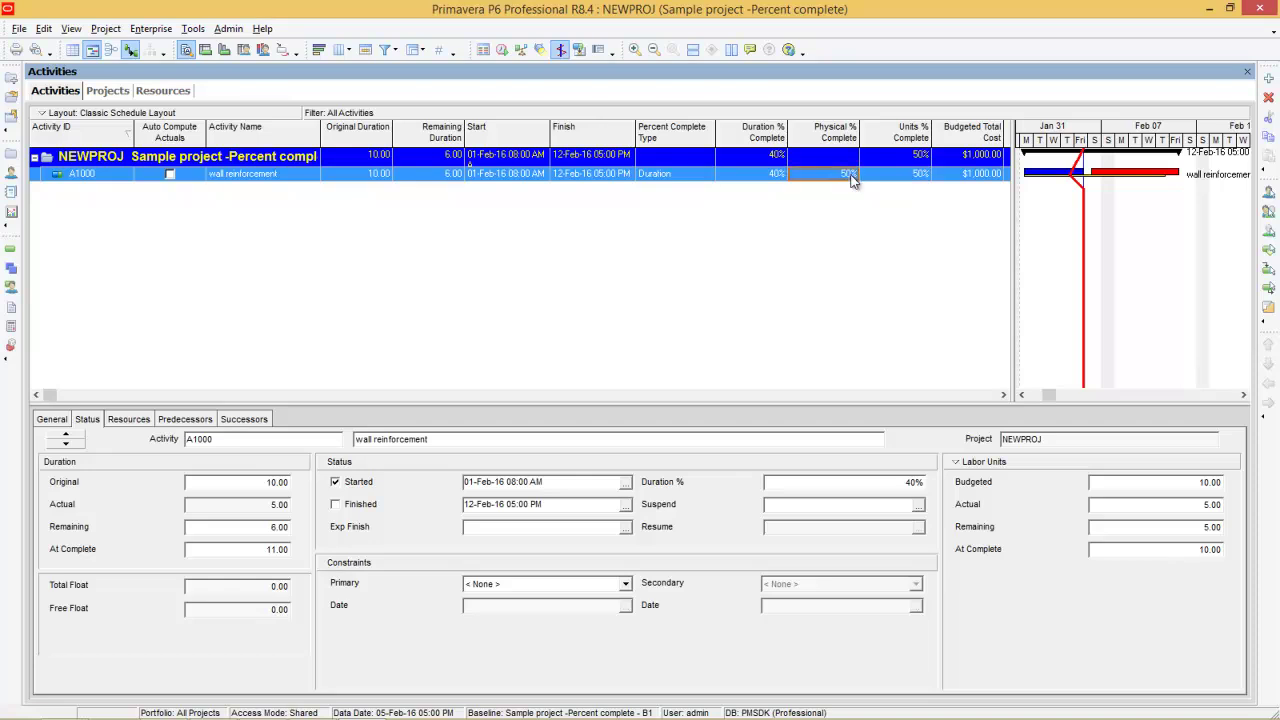